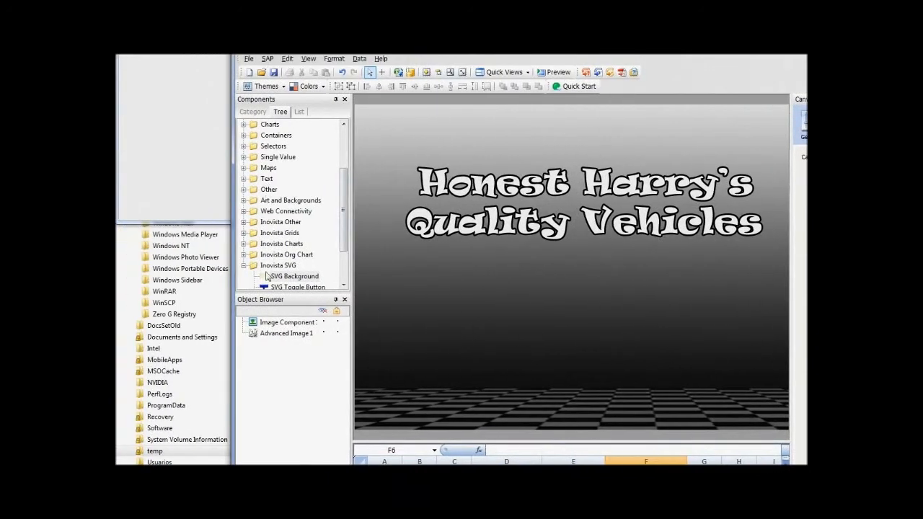
Add an SVG Background component at the canvas's upper-left corner and open its properties.
{"action": "left_click_drag", "start_coordinate": [346, 245], "coordinate": [345, 272]}
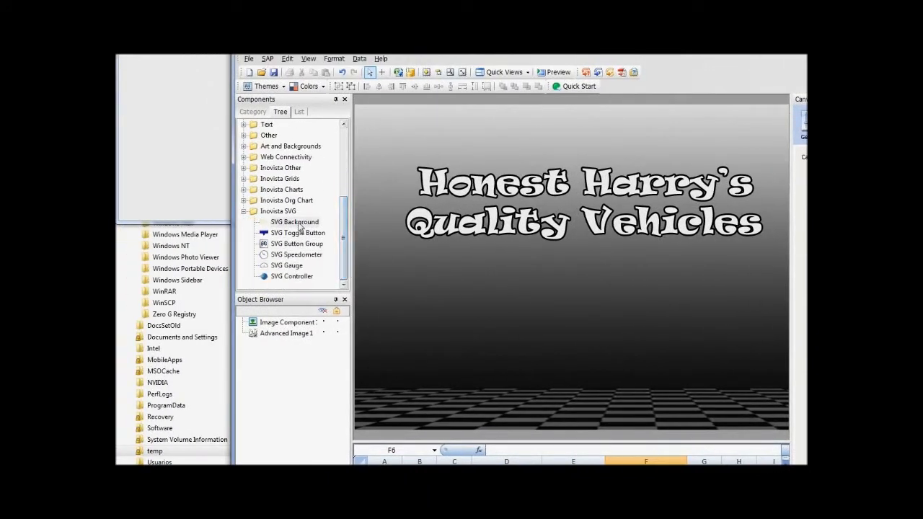
{"action": "left_click_drag", "start_coordinate": [298, 224], "coordinate": [355, 105]}
{"action": "left_click_drag", "start_coordinate": [355, 148], "coordinate": [355, 148]}
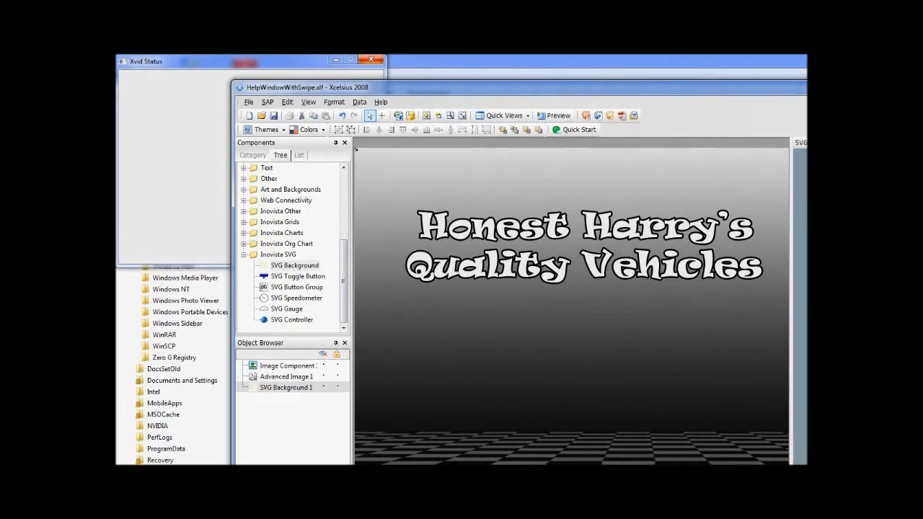
{"action": "double_click", "coordinate": [715, 146]}
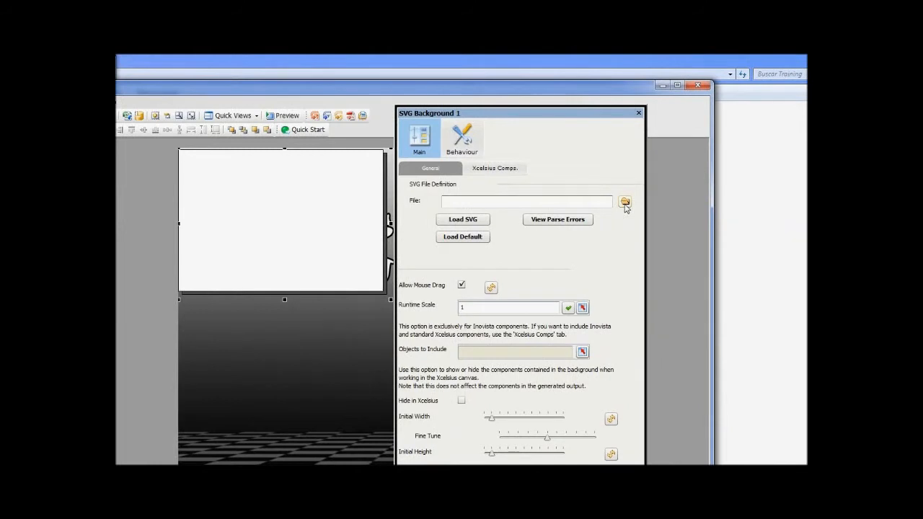
Load BlackBackgroundSmall.svg from the MobileDemo folder into the SVG Background component.
{"action": "left_click", "coordinate": [624, 203]}
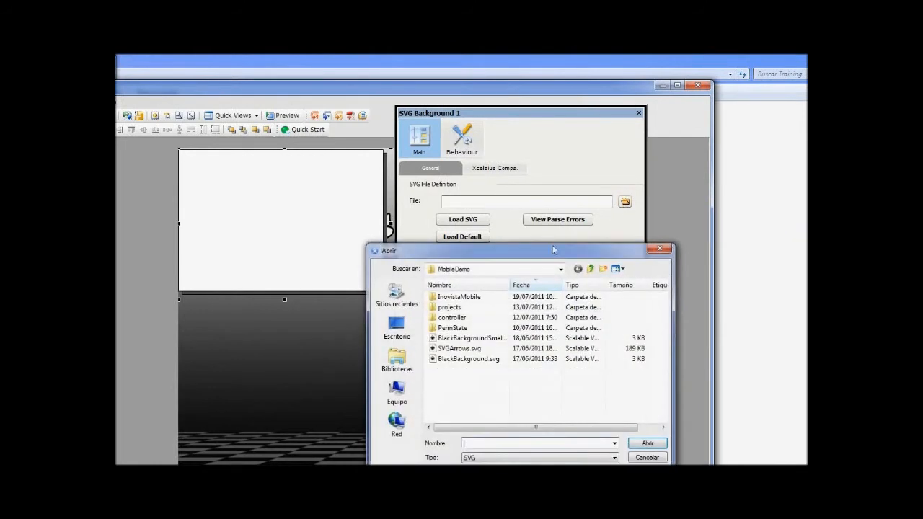
{"action": "double_click", "coordinate": [482, 339]}
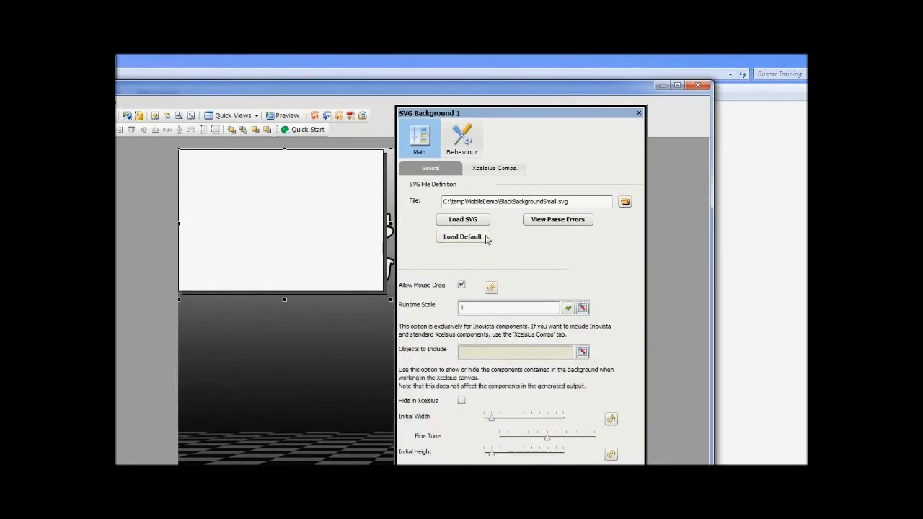
{"action": "left_click", "coordinate": [470, 223]}
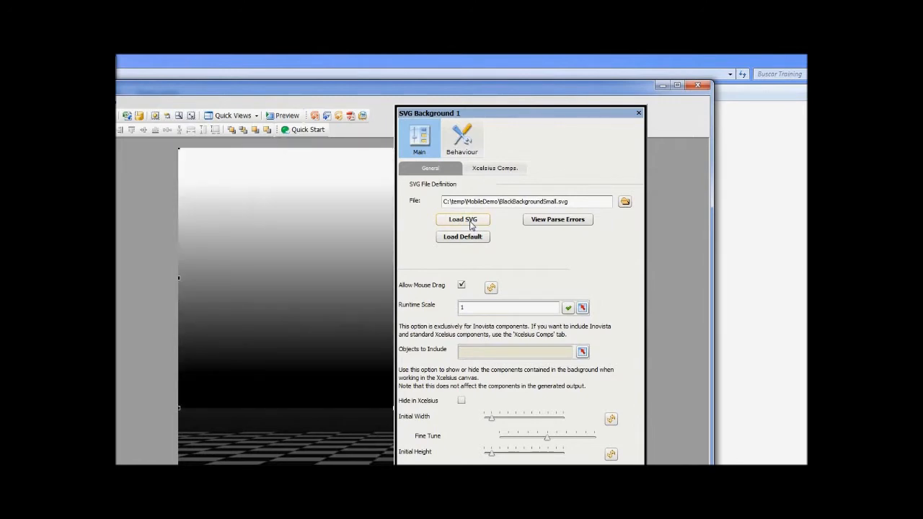
Increase the SVG Background's initial height so that it reaches the lower edge of the canvas.
{"action": "left_click_drag", "start_coordinate": [479, 114], "coordinate": [296, 154]}
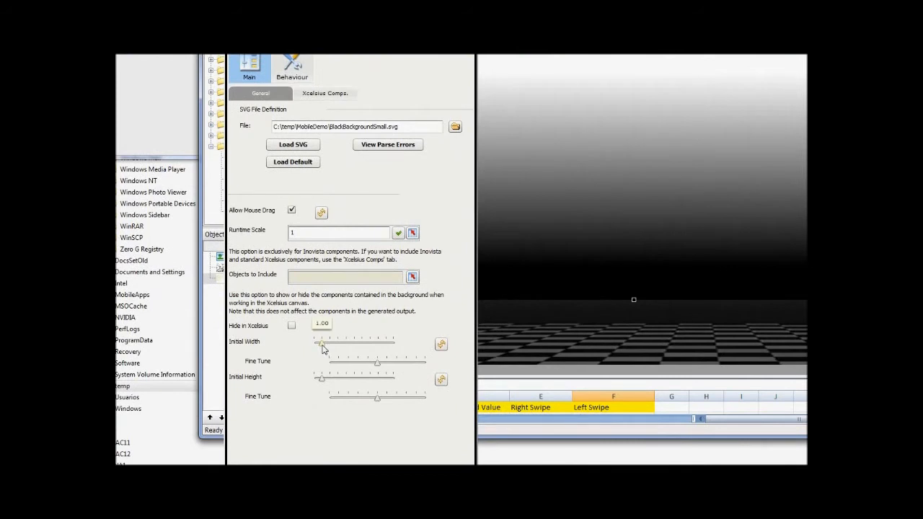
{"action": "left_click_drag", "start_coordinate": [322, 349], "coordinate": [322, 349]}
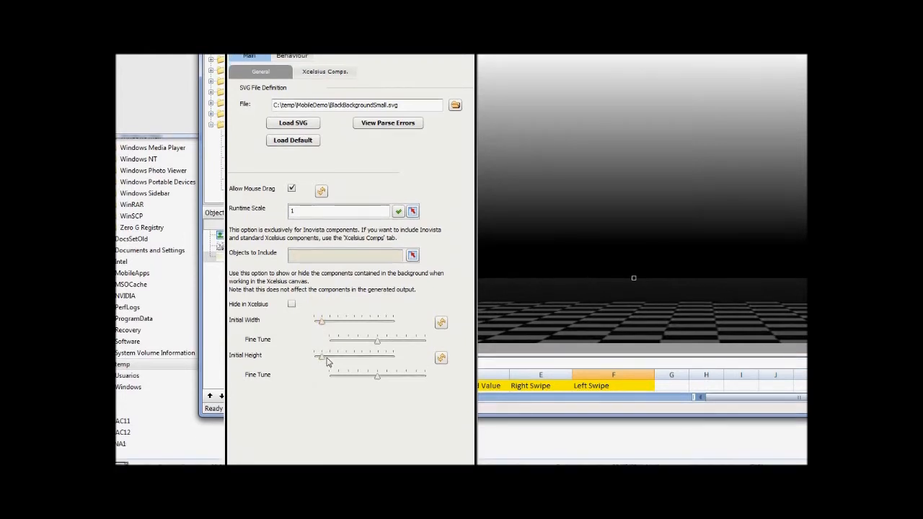
{"action": "left_click_drag", "start_coordinate": [324, 357], "coordinate": [323, 356]}
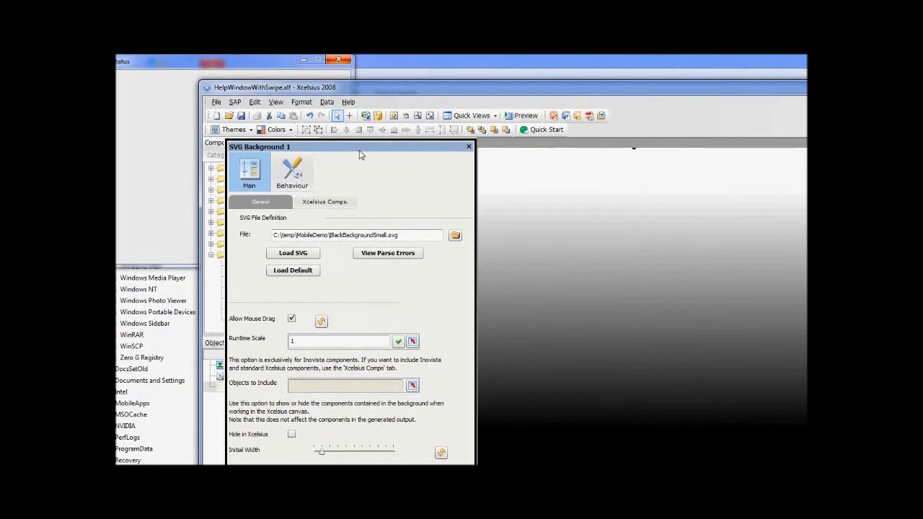
{"action": "left_click_drag", "start_coordinate": [360, 151], "coordinate": [632, 104]}
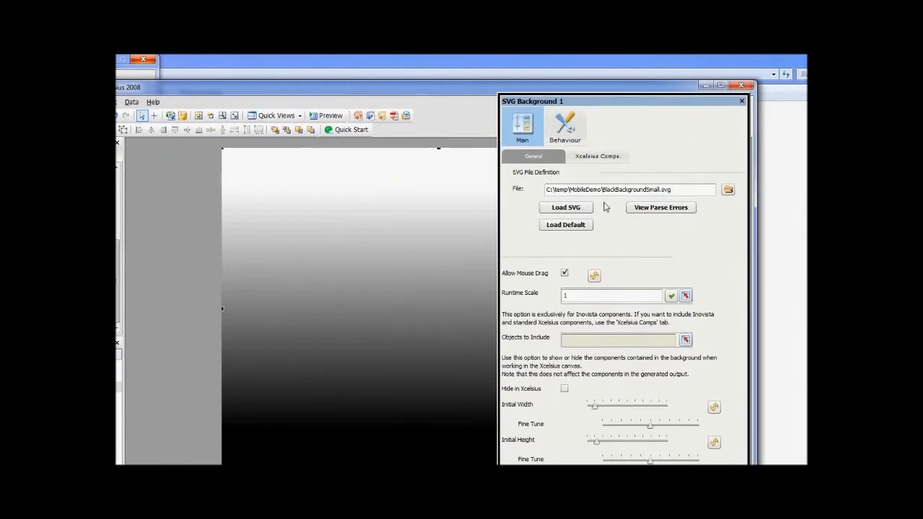
Bind the SVG Background's dynamic visibility status to the Background Value cell help!$D$2.
{"action": "left_click", "coordinate": [566, 130]}
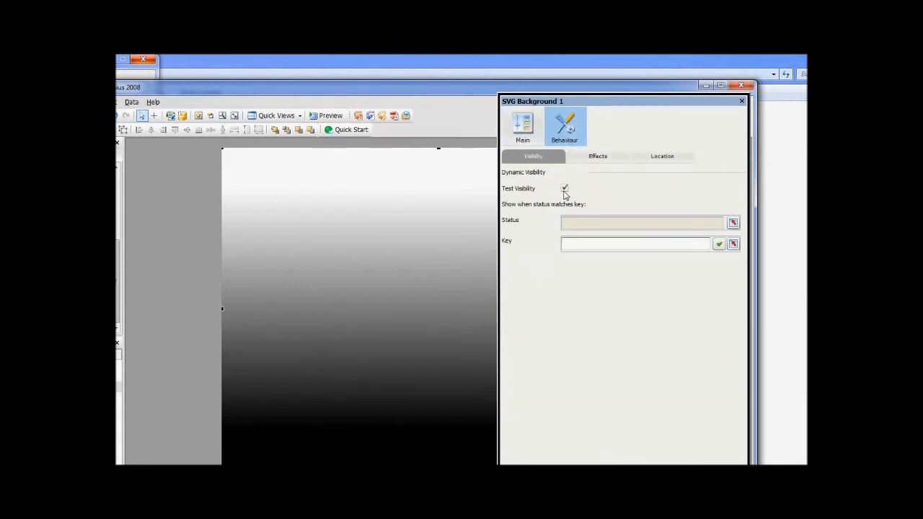
{"action": "left_click_drag", "start_coordinate": [438, 341], "coordinate": [435, 282]}
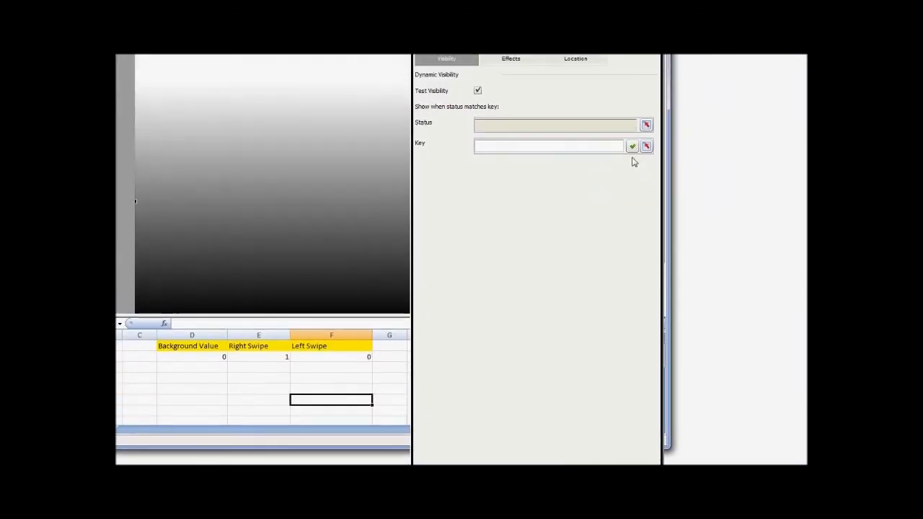
{"action": "left_click", "coordinate": [635, 160]}
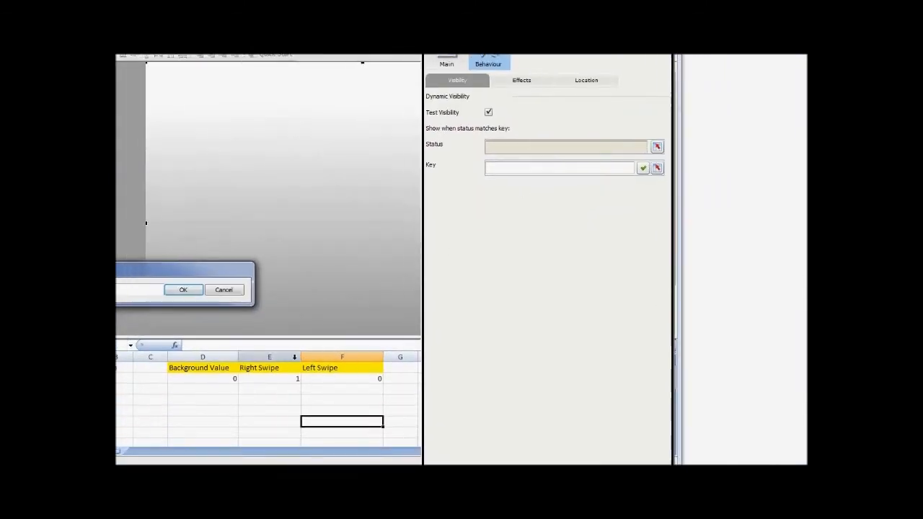
{"action": "left_click", "coordinate": [288, 357]}
{"action": "left_click", "coordinate": [223, 357]}
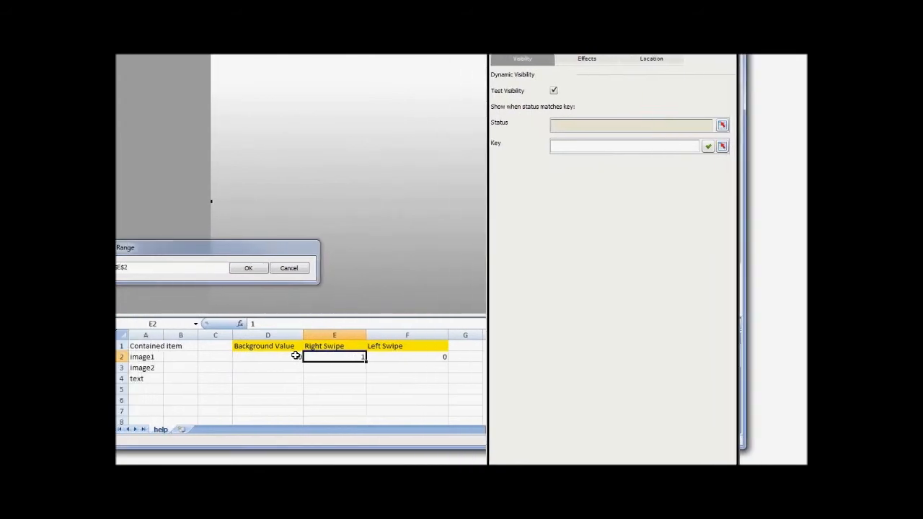
{"action": "left_click", "coordinate": [292, 268]}
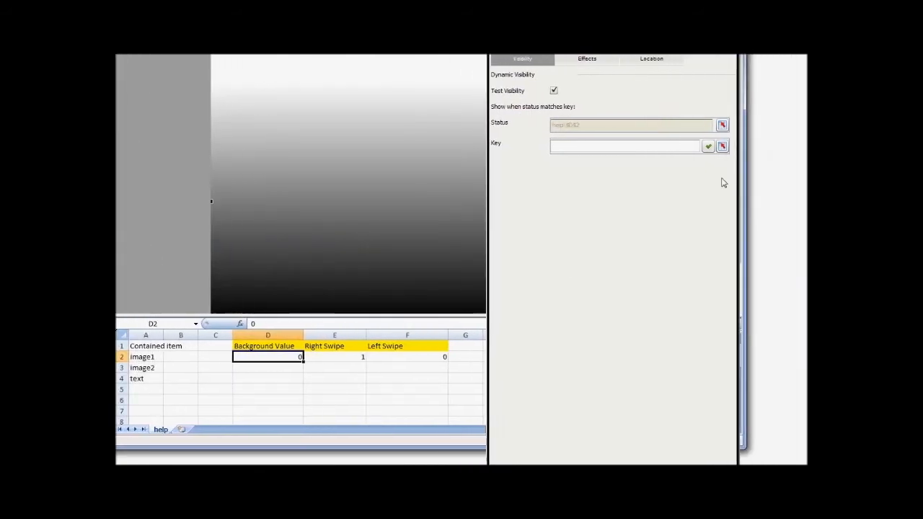
Bind the SVG Background's visibility key to the Right Swipe cell help!$E$2.
{"action": "left_click", "coordinate": [625, 157]}
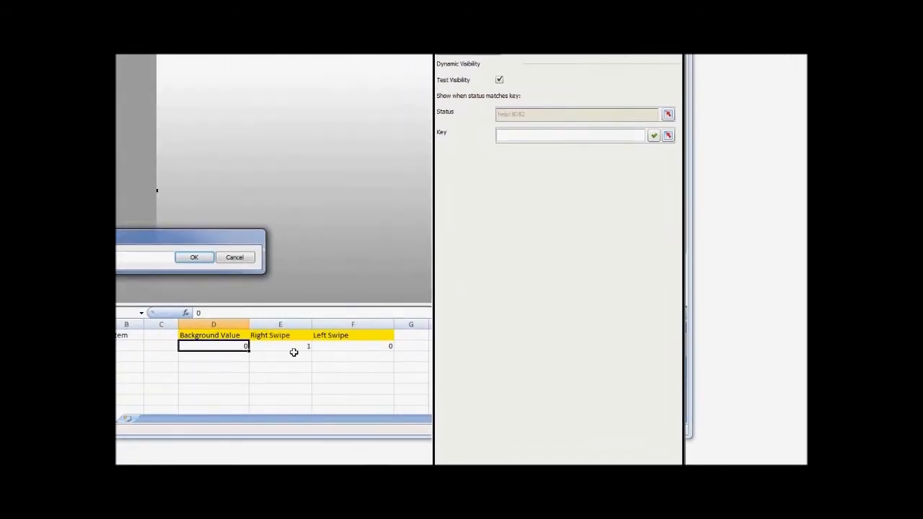
{"action": "left_click", "coordinate": [249, 370]}
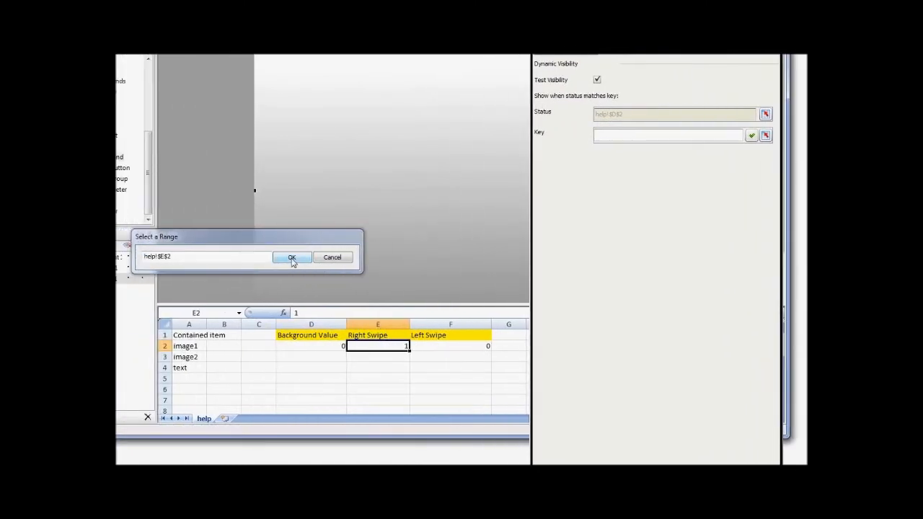
{"action": "left_click", "coordinate": [292, 258]}
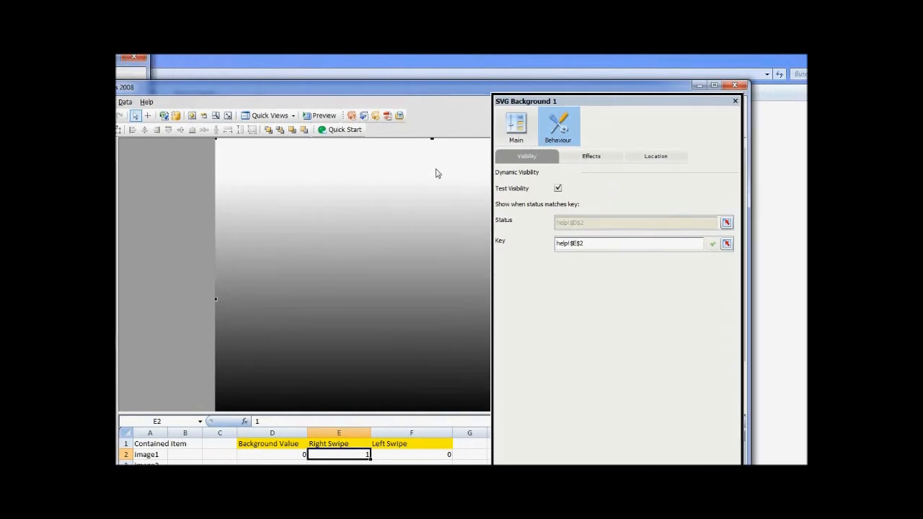
Give the SVG Background's Show action a Move effect with options enabled and xFrom set to -750.
{"action": "left_click", "coordinate": [590, 159]}
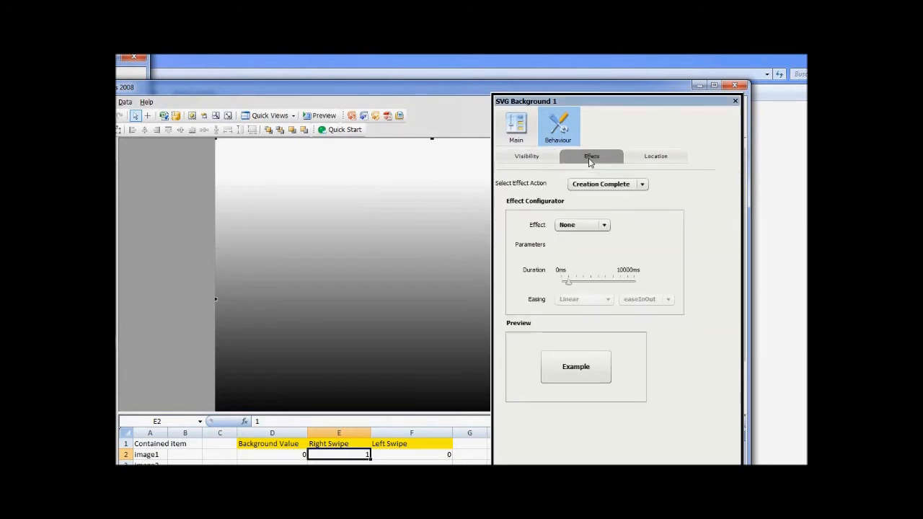
{"action": "left_click", "coordinate": [628, 186]}
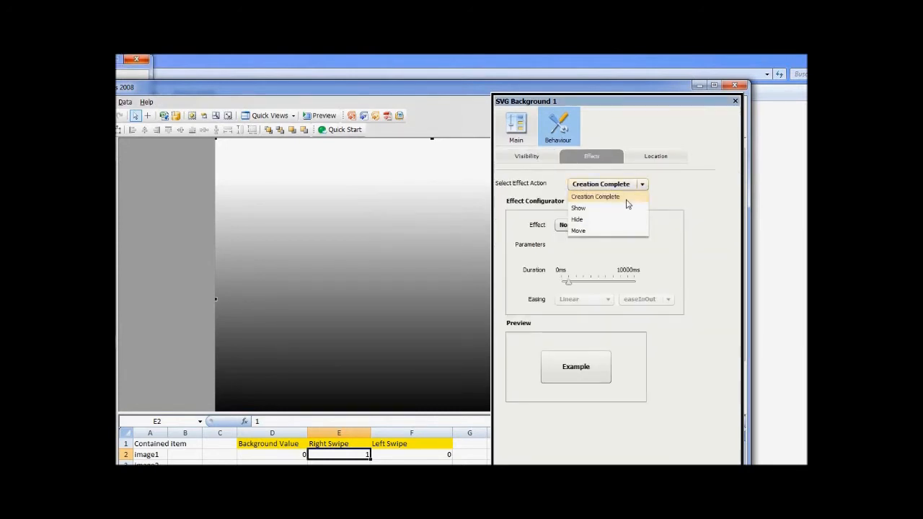
{"action": "left_click", "coordinate": [628, 209]}
{"action": "left_click", "coordinate": [605, 225]}
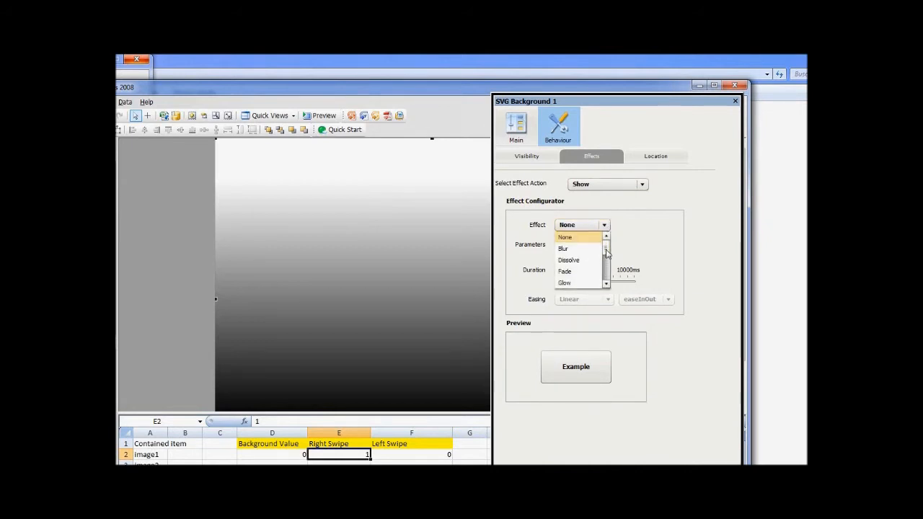
{"action": "left_click_drag", "start_coordinate": [607, 252], "coordinate": [585, 258]}
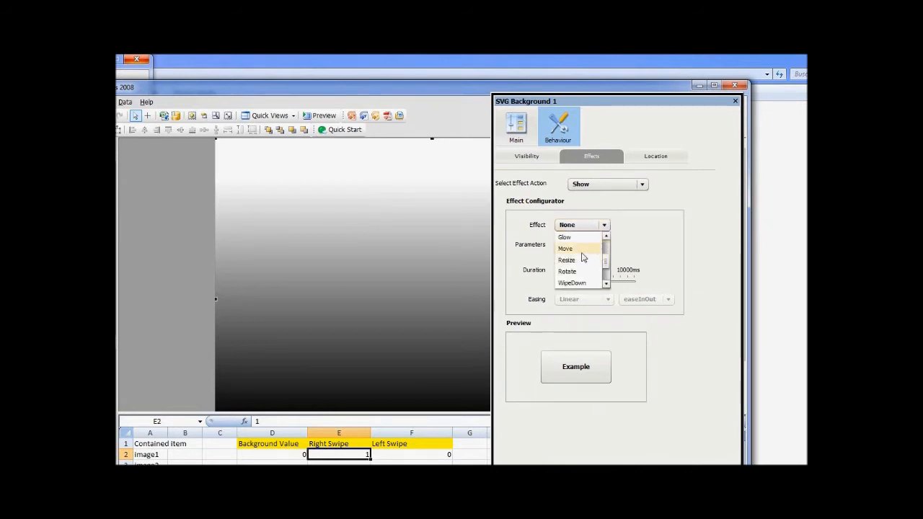
{"action": "left_click", "coordinate": [583, 251]}
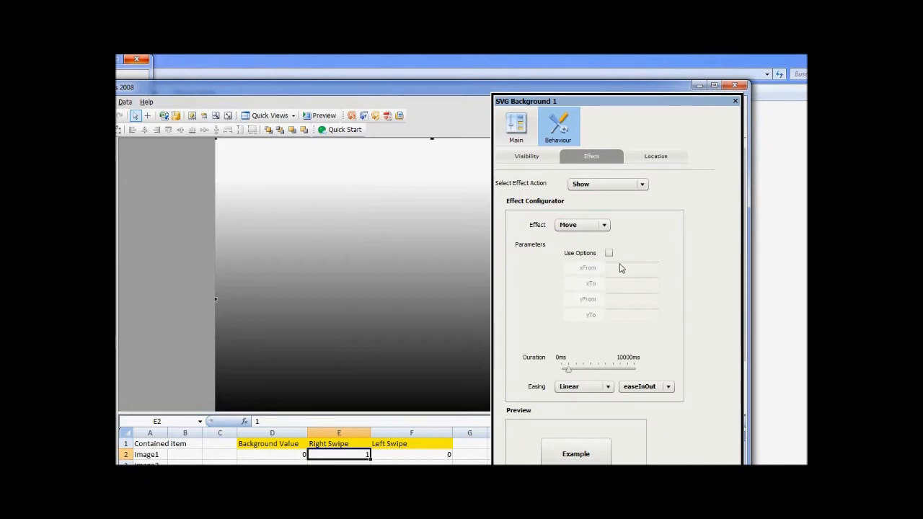
{"action": "left_click", "coordinate": [609, 254]}
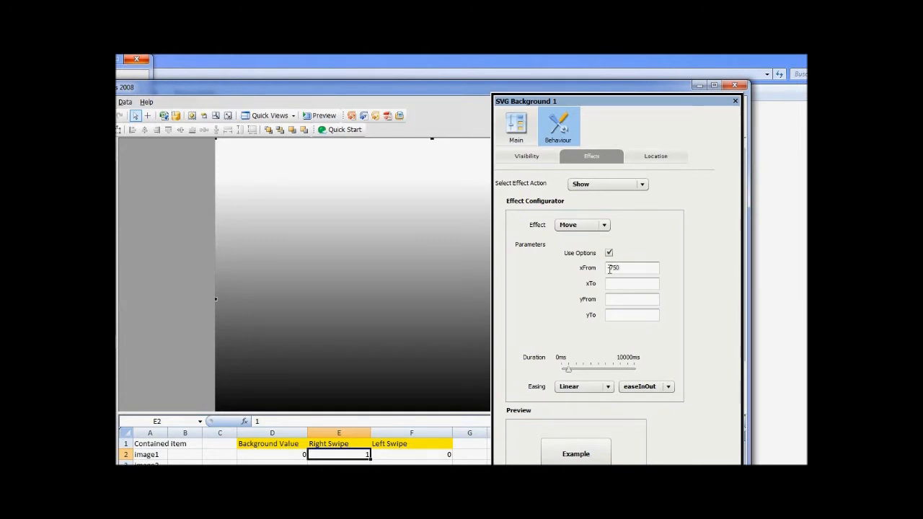
Give the SVG Background's Hide action a Move effect with options enabled and xTo set to -750.
{"action": "left_click", "coordinate": [626, 185]}
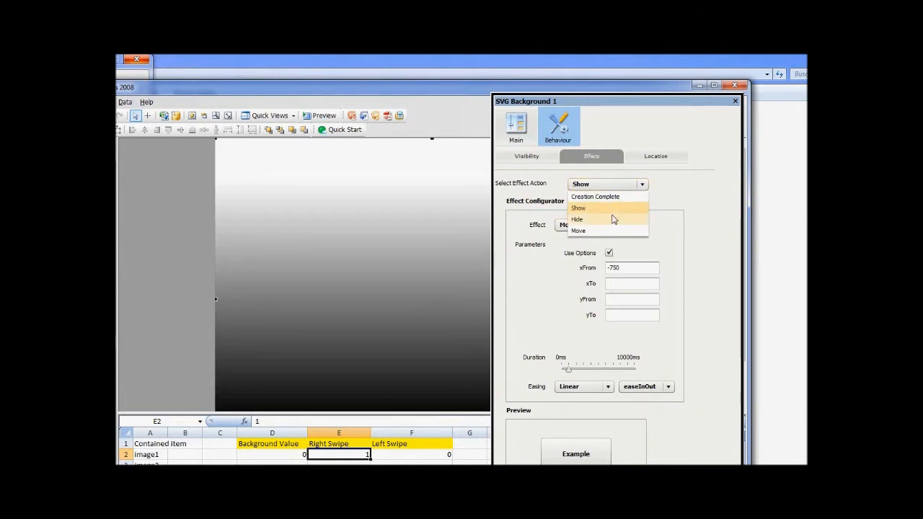
{"action": "left_click", "coordinate": [614, 220]}
{"action": "left_click", "coordinate": [604, 225]}
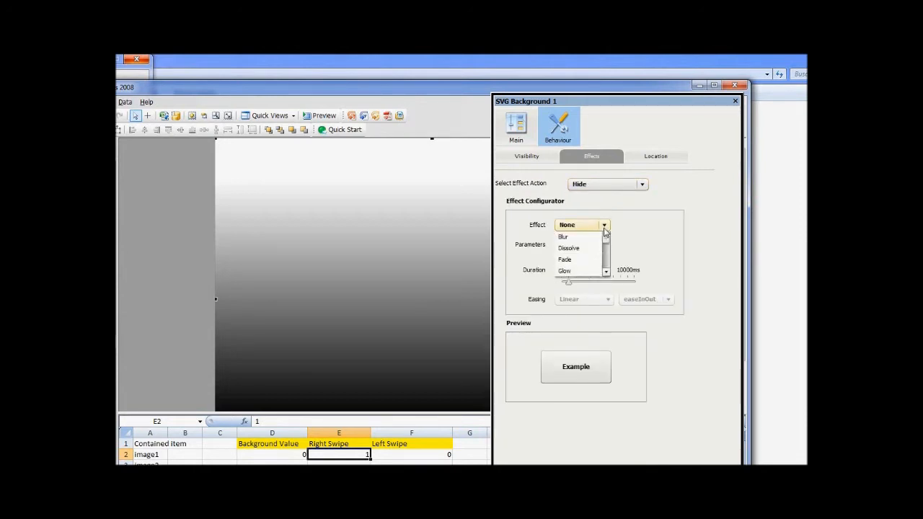
{"action": "scroll", "coordinate": [607, 272], "scroll_direction": "down", "scroll_amount": 2}
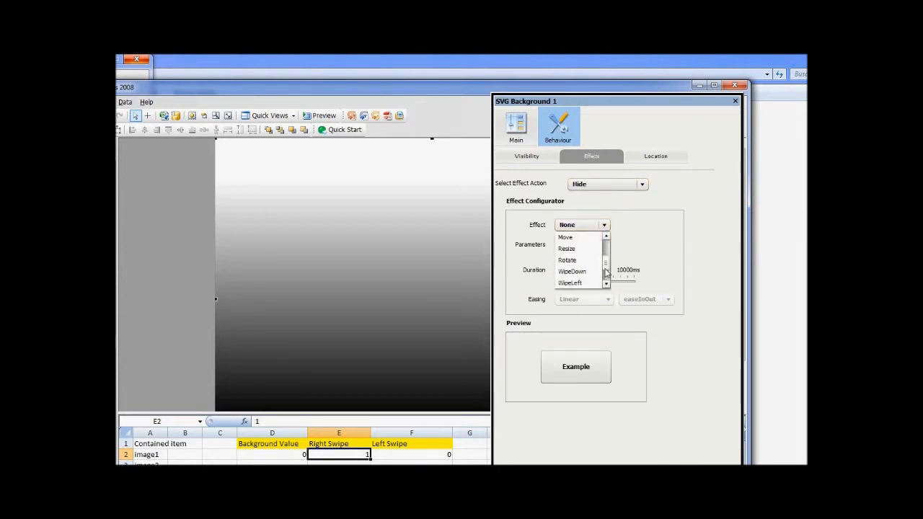
{"action": "left_click", "coordinate": [581, 237]}
{"action": "left_click", "coordinate": [609, 253]}
{"action": "left_click", "coordinate": [616, 283]}
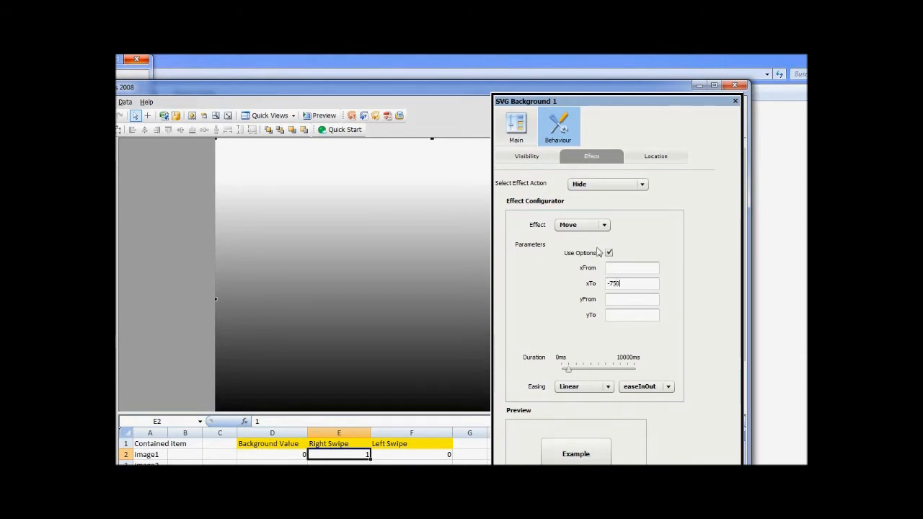
Turn off Allow Mouse Drag in the SVG Background's main properties.
{"action": "left_click", "coordinate": [526, 159]}
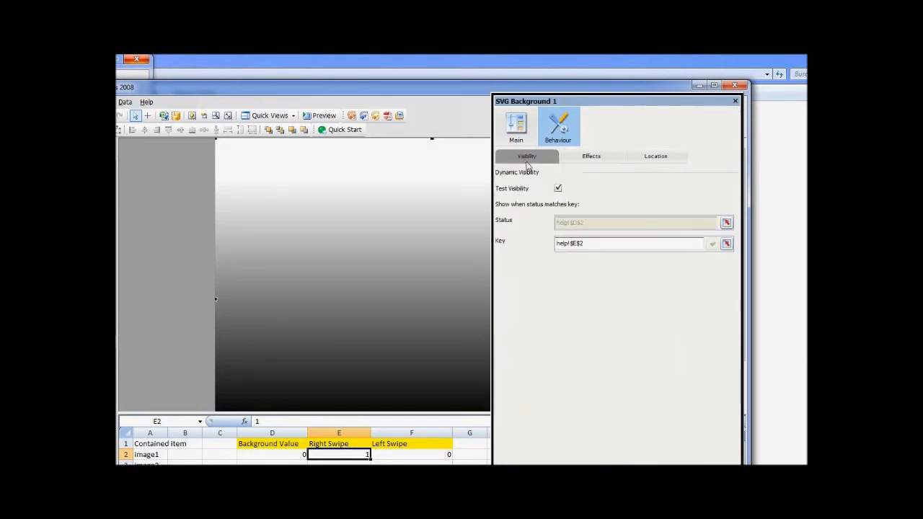
{"action": "left_click", "coordinate": [514, 135]}
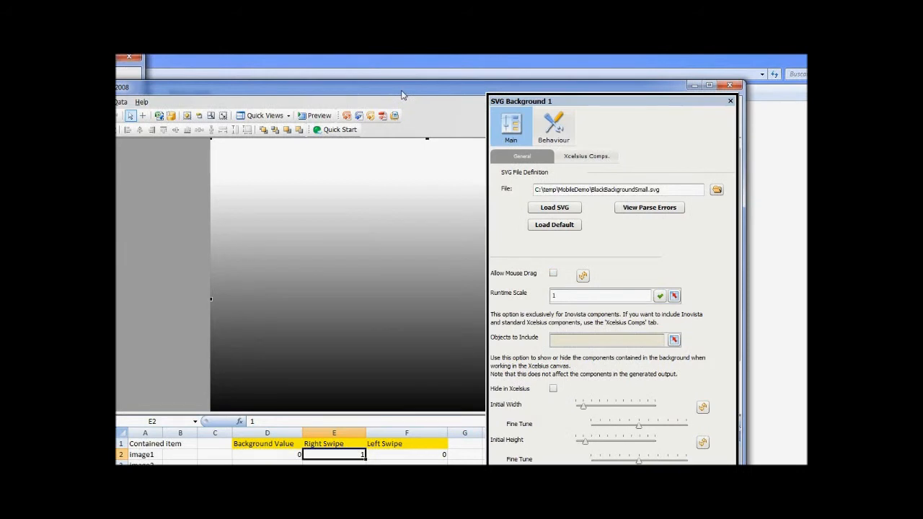
Add a Swipe Manager component from Inovista Mobile near the background's upper-left corner and show its properties.
{"action": "left_click_drag", "start_coordinate": [279, 253], "coordinate": [279, 182]}
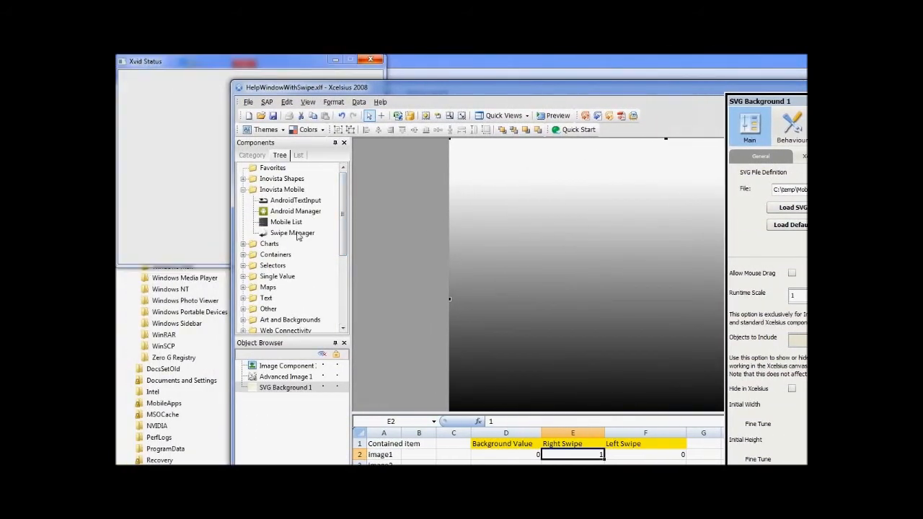
{"action": "left_click_drag", "start_coordinate": [298, 236], "coordinate": [467, 160]}
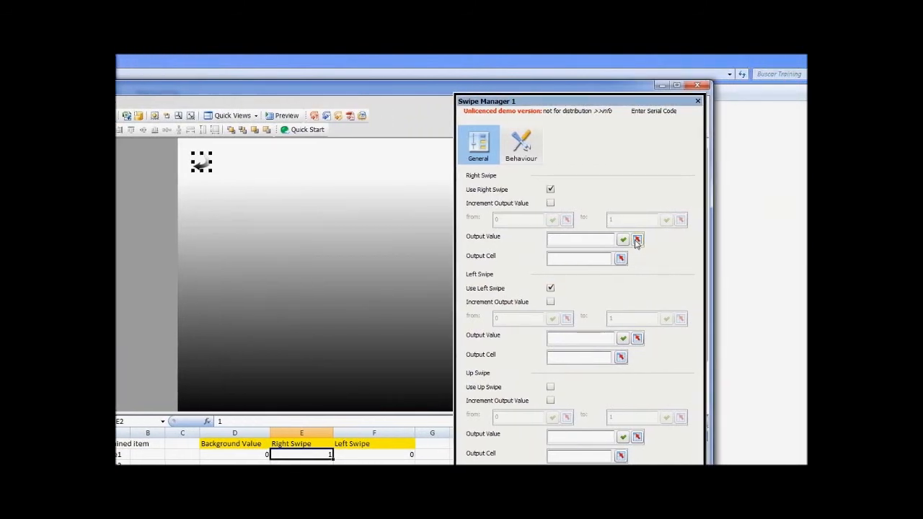
Bind the right swipe's output value to help!$E$2 and its output cell to help!$D$2.
{"action": "left_click", "coordinate": [637, 240]}
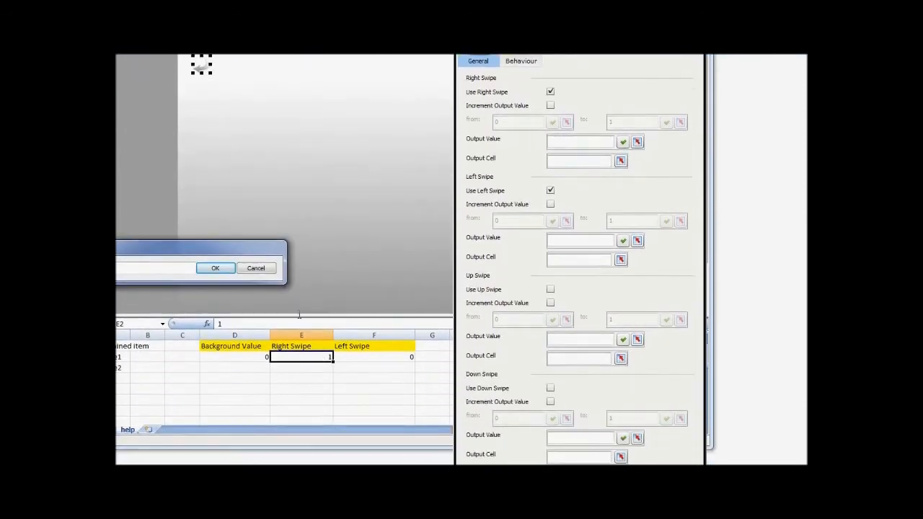
{"action": "left_click", "coordinate": [215, 268]}
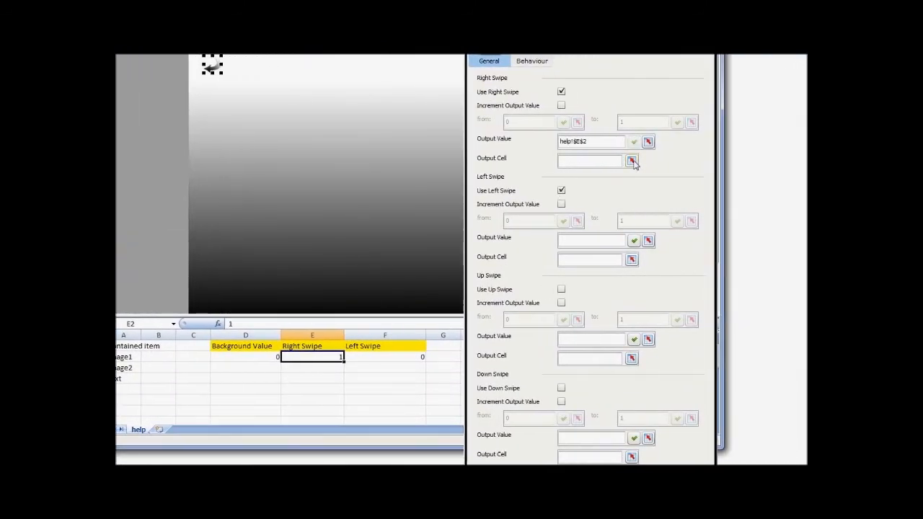
{"action": "left_click", "coordinate": [697, 160]}
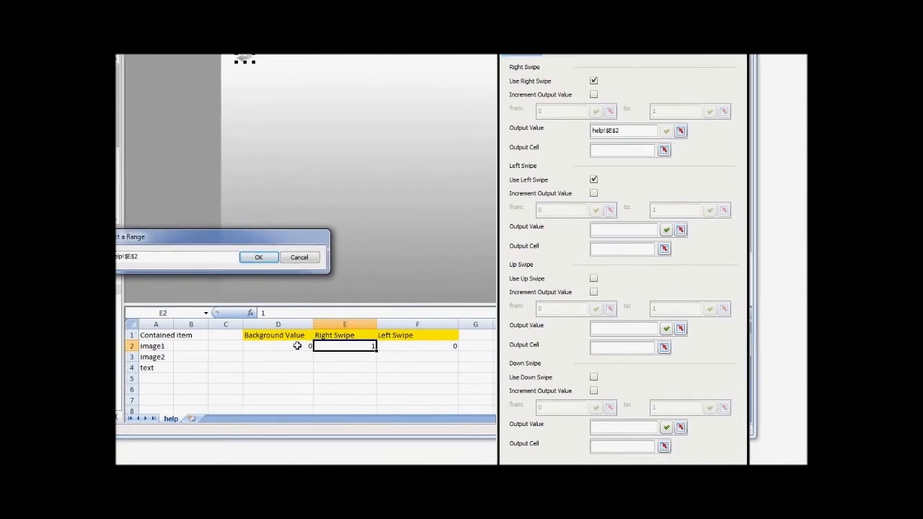
{"action": "left_click", "coordinate": [261, 356]}
{"action": "left_click", "coordinate": [271, 257]}
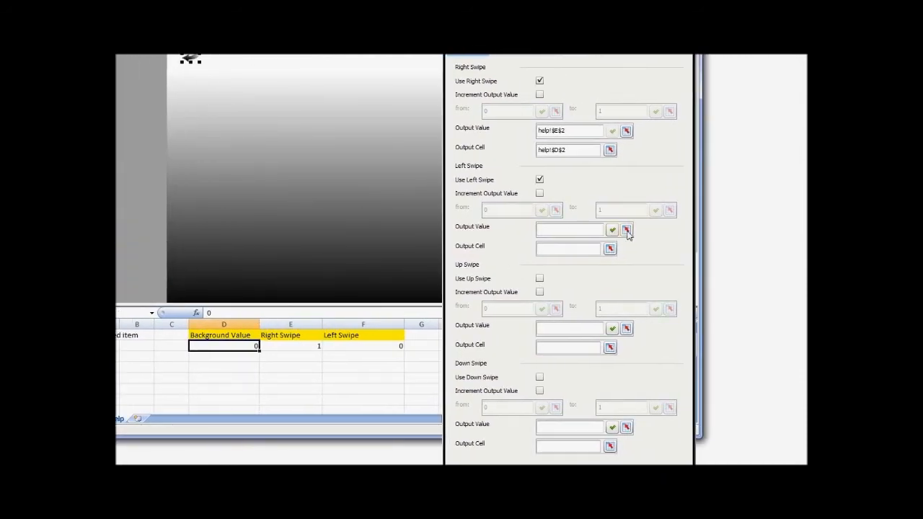
Bind the left swipe's output value to help!$F$2 and its output cell to help!$D$2.
{"action": "left_click", "coordinate": [627, 230]}
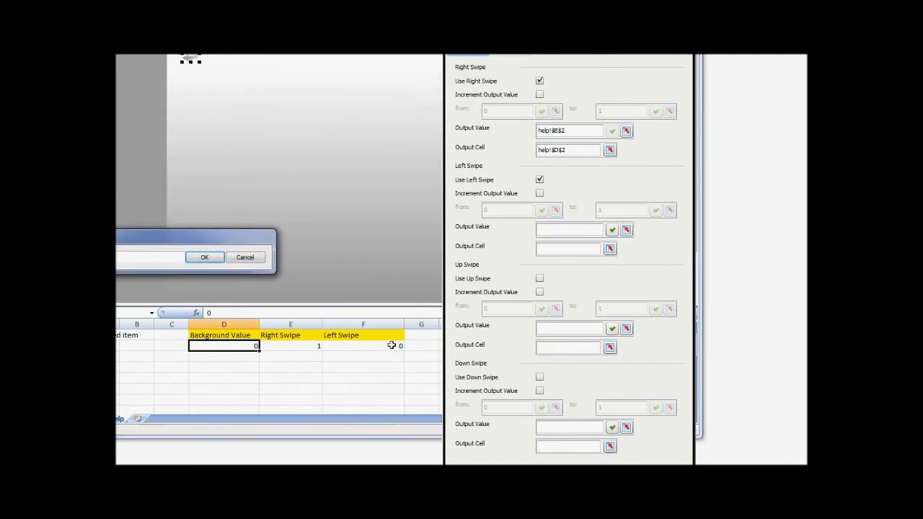
{"action": "left_click", "coordinate": [391, 346]}
{"action": "left_click", "coordinate": [205, 257]}
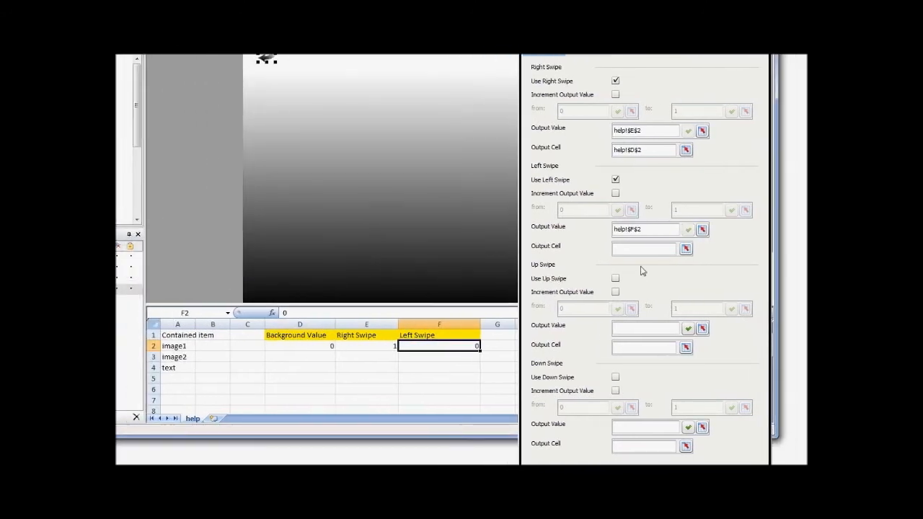
{"action": "left_click", "coordinate": [686, 248]}
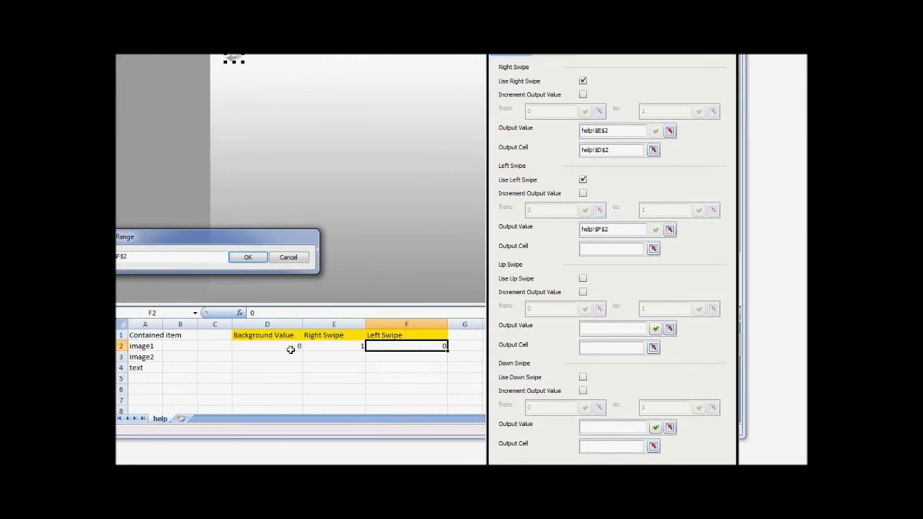
{"action": "left_click", "coordinate": [288, 346]}
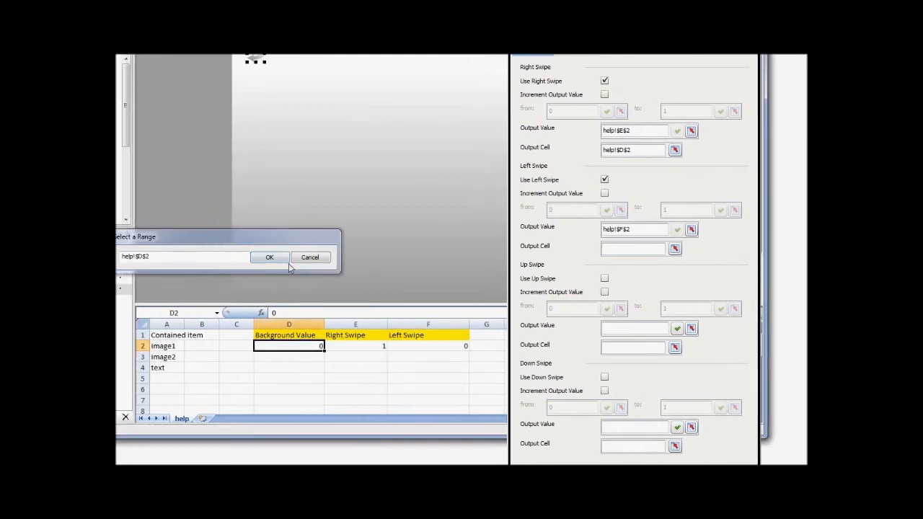
{"action": "left_click", "coordinate": [289, 260]}
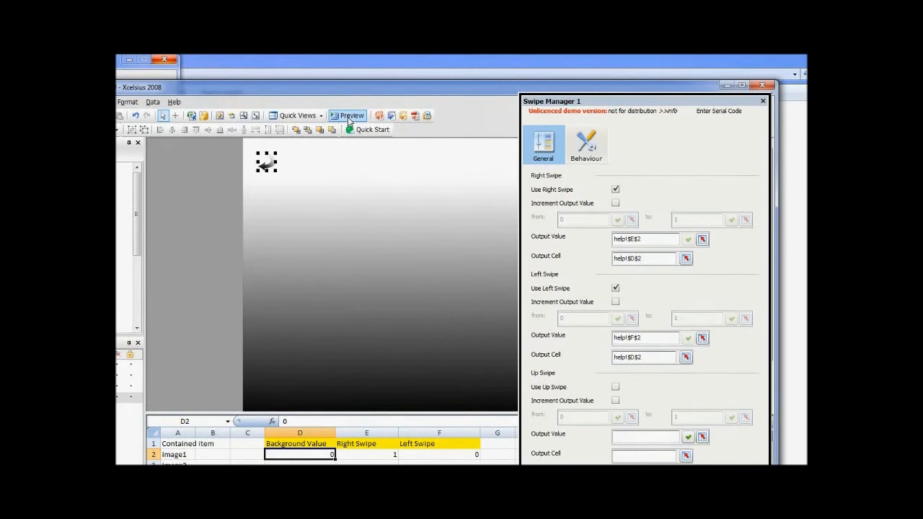
Preview the dashboard to test the swipe movement of the background, and return to design mode.
{"action": "left_click", "coordinate": [350, 117]}
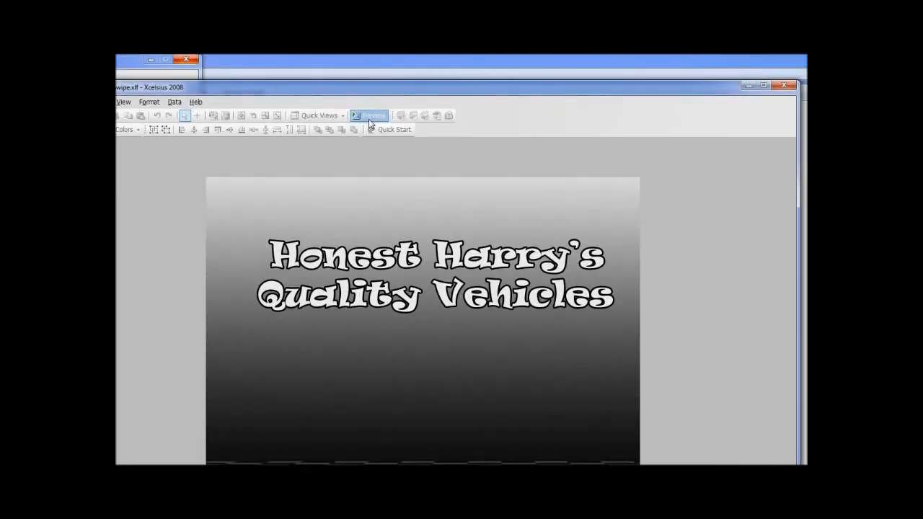
{"action": "left_click", "coordinate": [369, 116]}
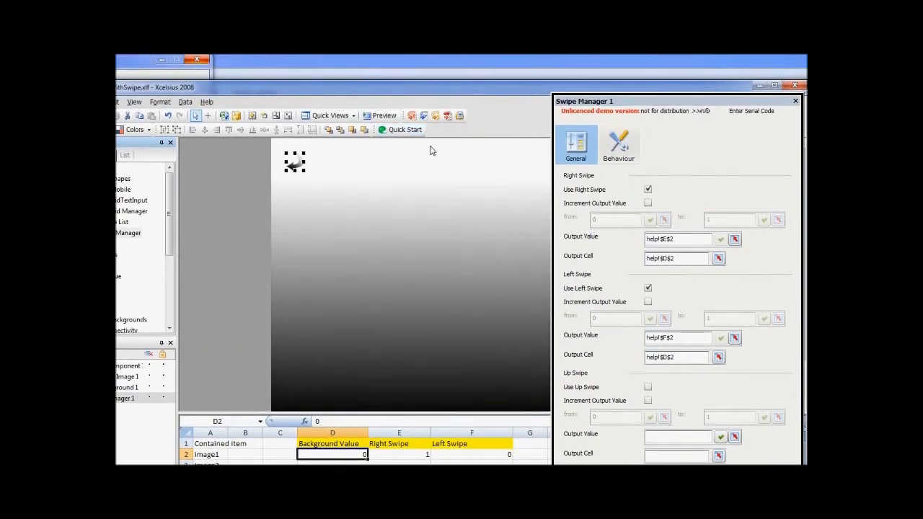
Set the SVG Background's Show effect to a duration of about 426 ms with Bounce easing and easeOut.
{"action": "left_click", "coordinate": [464, 254]}
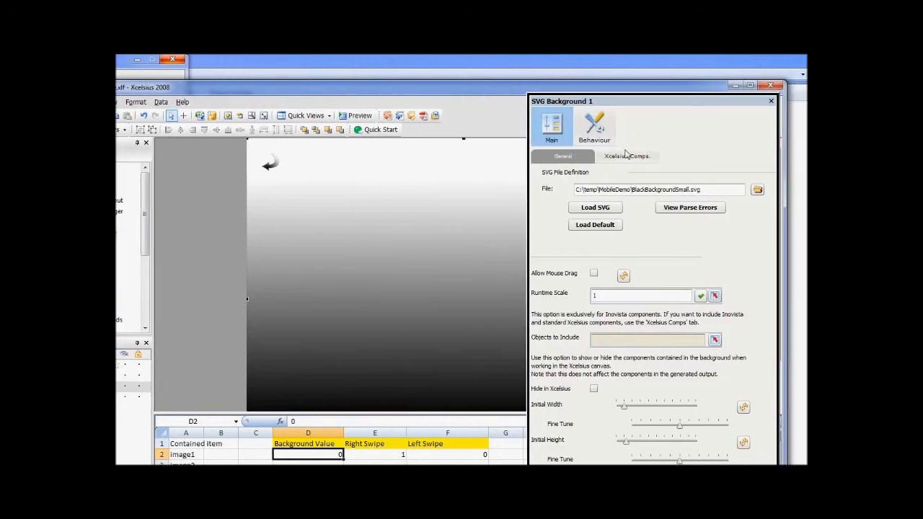
{"action": "left_click", "coordinate": [603, 137]}
{"action": "left_click", "coordinate": [628, 157]}
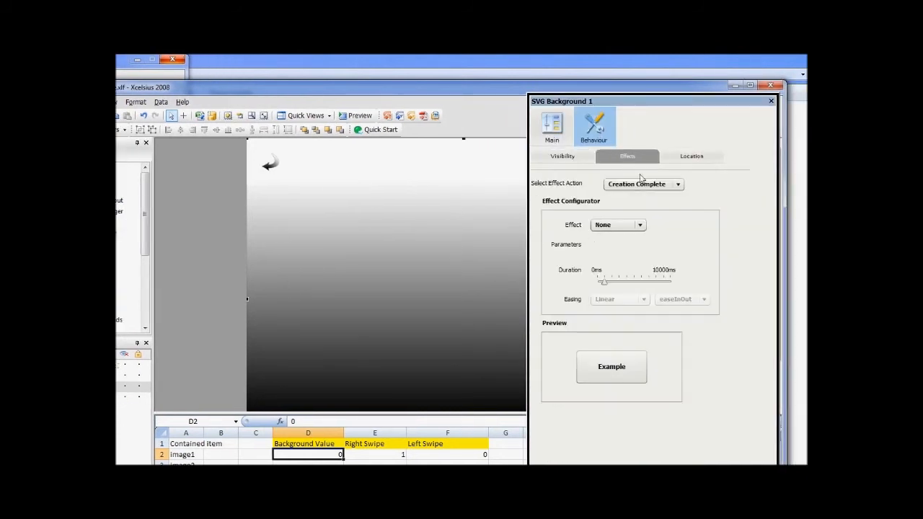
{"action": "left_click", "coordinate": [646, 184]}
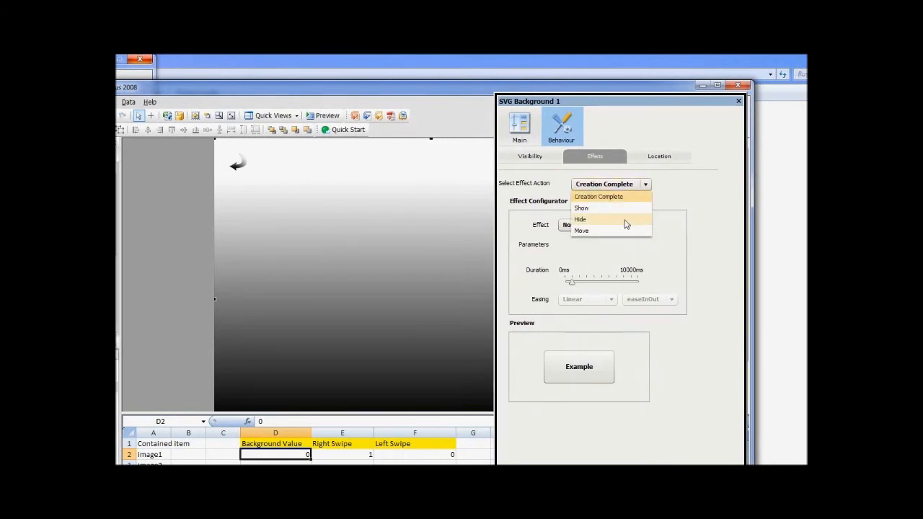
{"action": "left_click", "coordinate": [624, 208]}
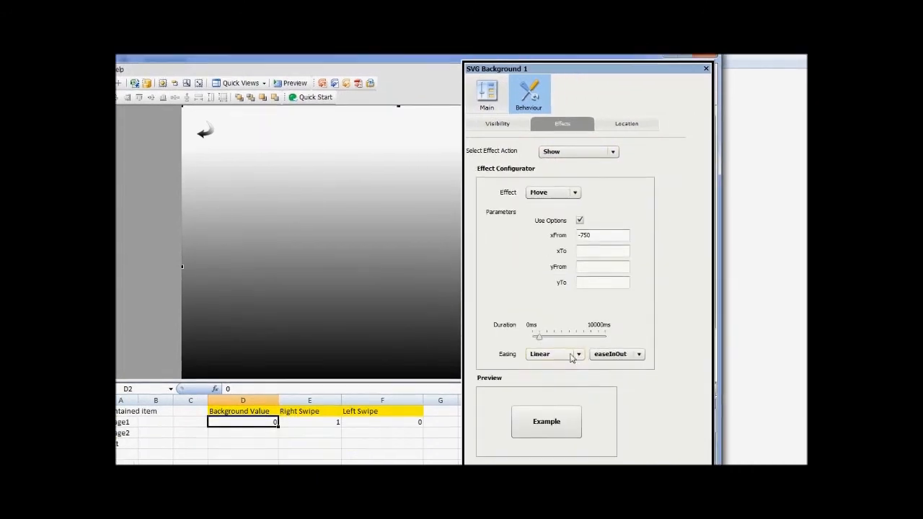
{"action": "left_click_drag", "start_coordinate": [539, 344], "coordinate": [535, 342]}
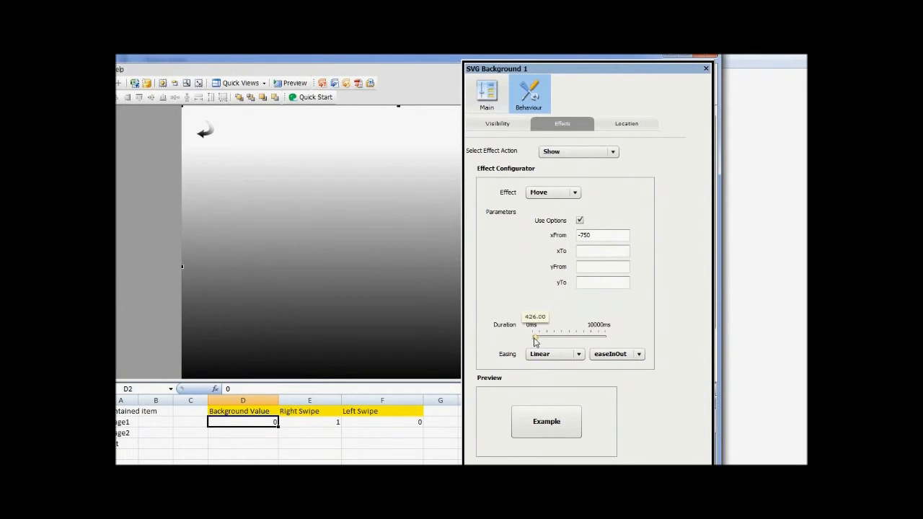
{"action": "left_click", "coordinate": [563, 354]}
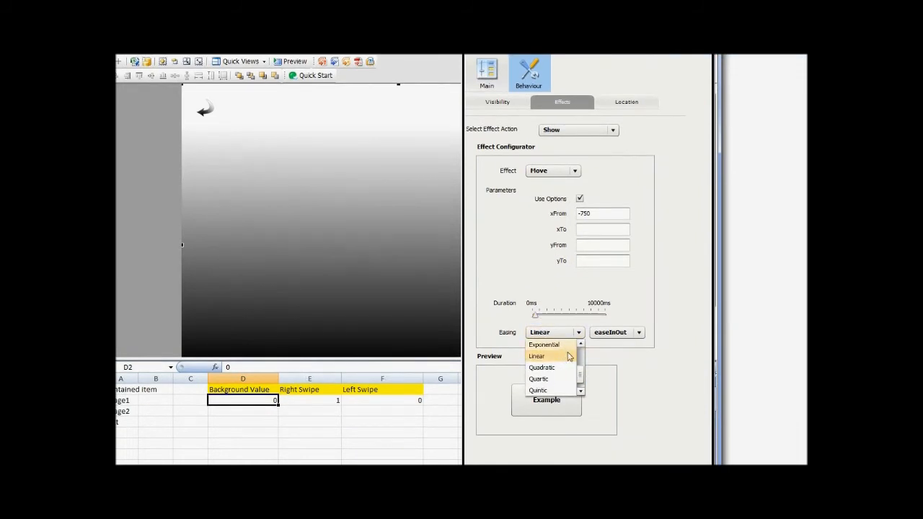
{"action": "left_click_drag", "start_coordinate": [580, 365], "coordinate": [581, 347]}
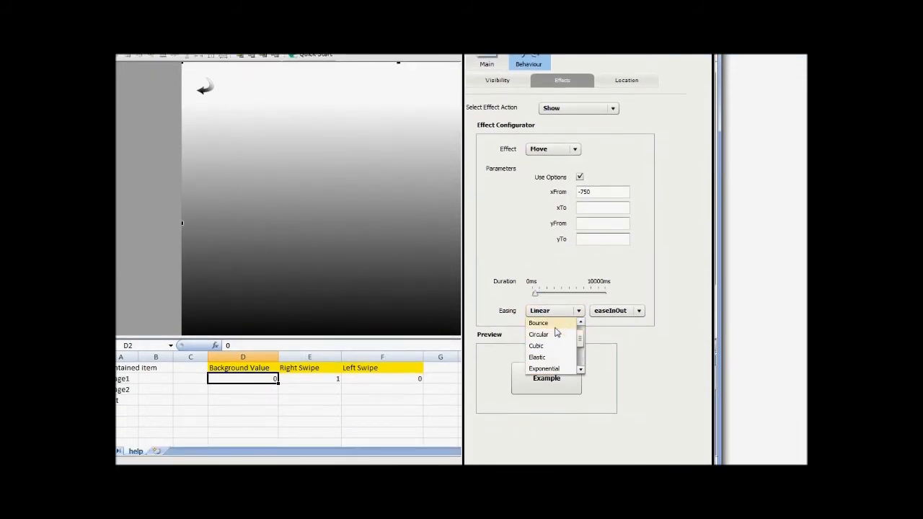
{"action": "left_click", "coordinate": [556, 336]}
{"action": "left_click", "coordinate": [619, 311]}
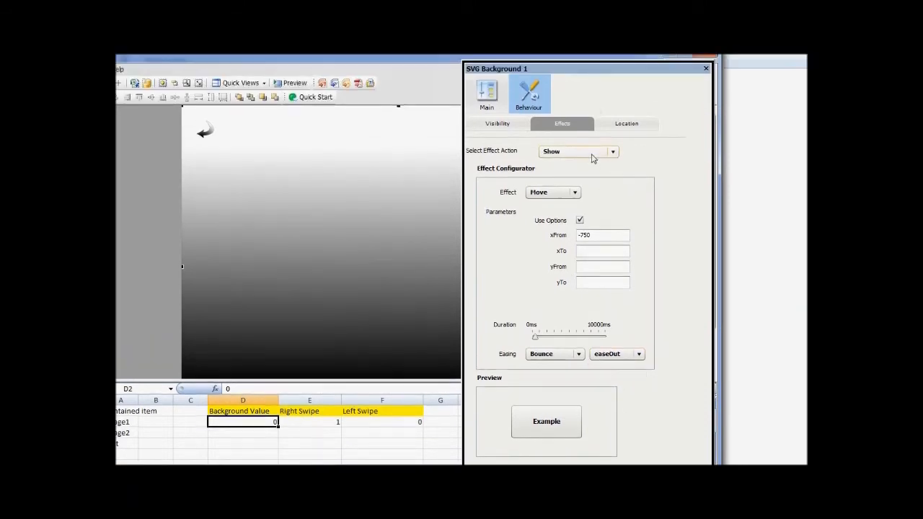
Shorten the duration of the SVG Background's Hide effect and set its easing to Bounce with easeOut.
{"action": "left_click", "coordinate": [591, 108]}
{"action": "left_click", "coordinate": [585, 199]}
{"action": "left_click_drag", "start_coordinate": [538, 352], "coordinate": [538, 355]}
{"action": "left_click", "coordinate": [577, 365]}
{"action": "scroll", "coordinate": [581, 357], "scroll_direction": "up", "scroll_amount": 3}
{"action": "left_click", "coordinate": [544, 345]}
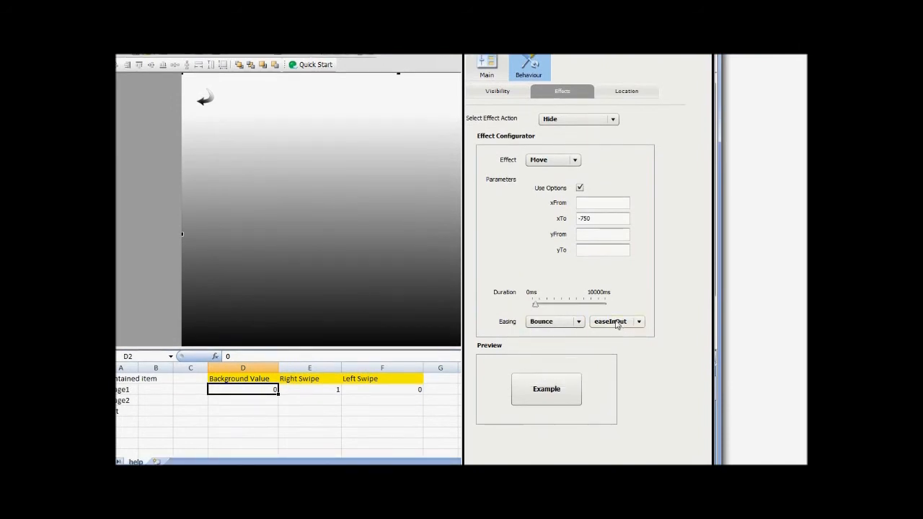
{"action": "left_click", "coordinate": [617, 323]}
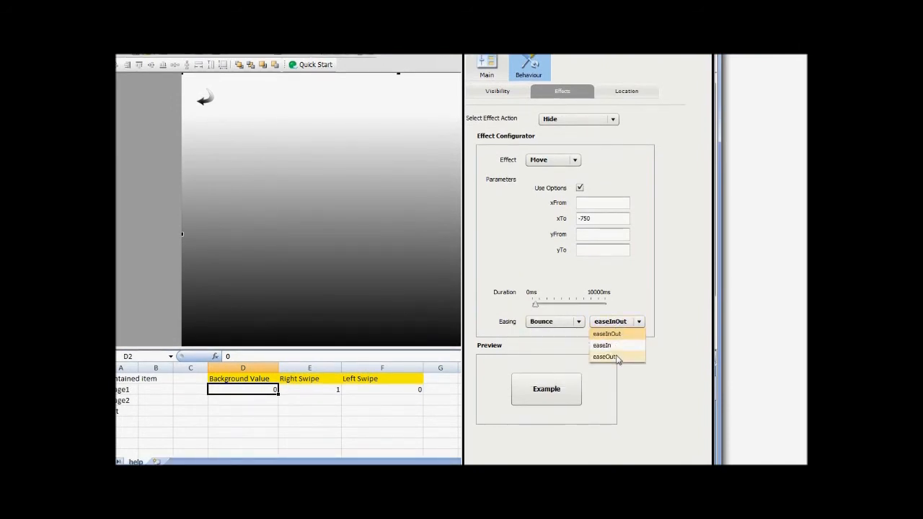
{"action": "left_click", "coordinate": [617, 357]}
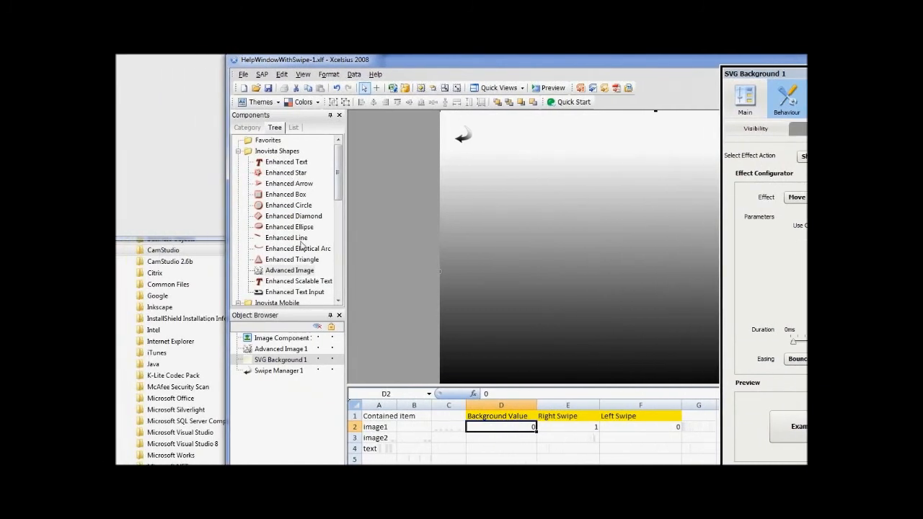
Add an Advanced Image from Inovista Shapes to the upper part of the background and load LeftBlue.png into it.
{"action": "left_click_drag", "start_coordinate": [295, 272], "coordinate": [569, 163]}
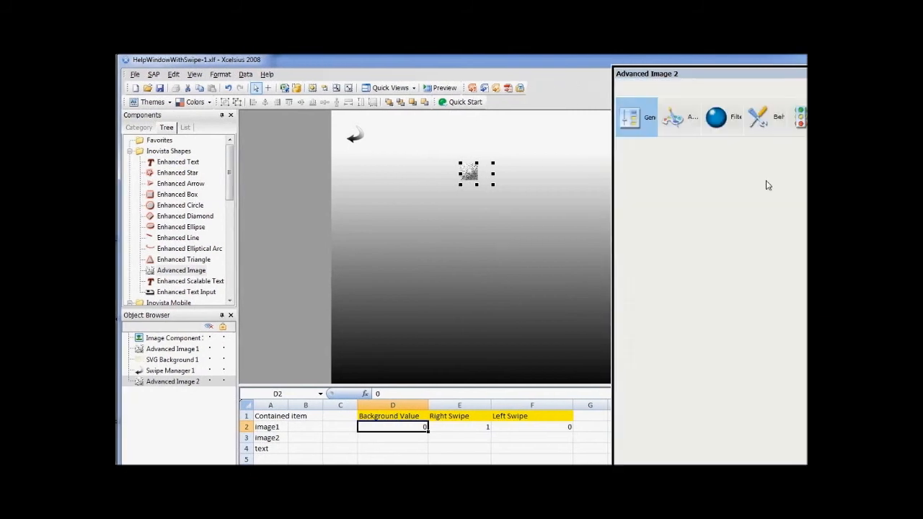
{"action": "left_click", "coordinate": [655, 166]}
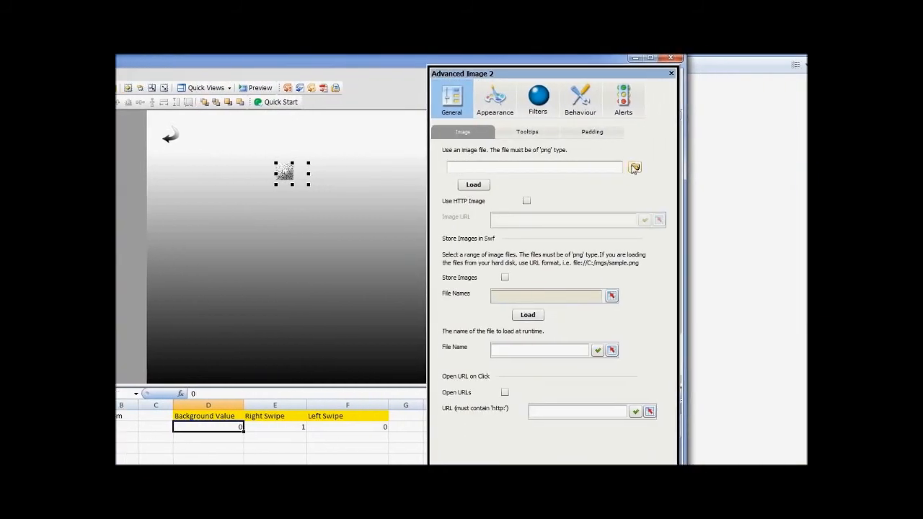
{"action": "double_click", "coordinate": [491, 360]}
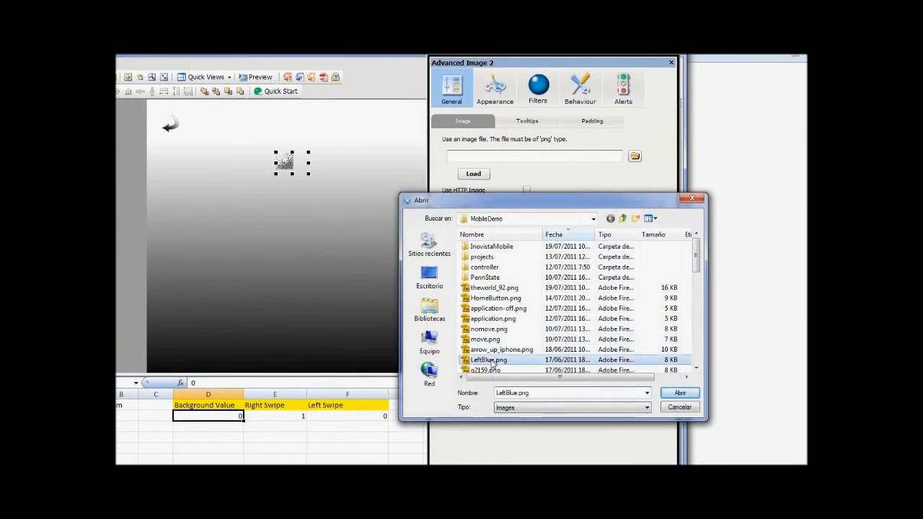
{"action": "left_click", "coordinate": [478, 176]}
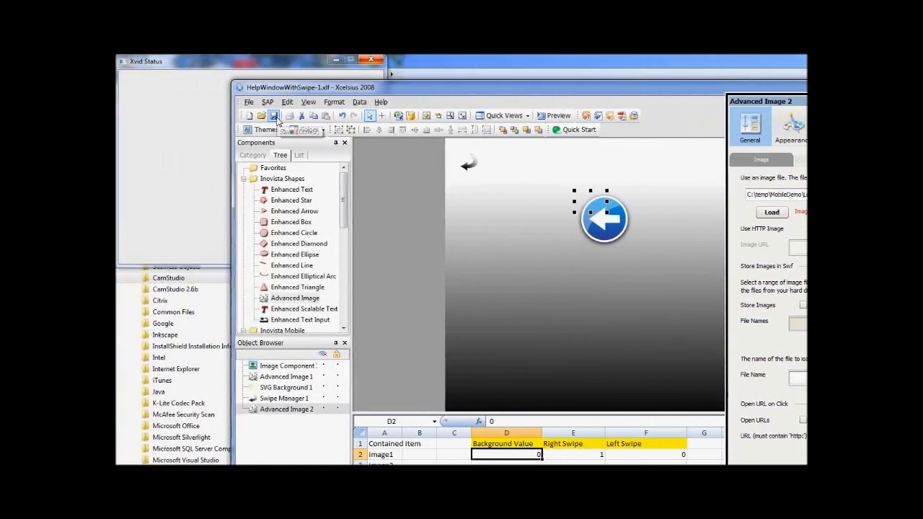
Load HelpWindowWithSwipe-1.xlf in the SVG Background's Xcelsius component settings and include Advanced Image 2.
{"action": "left_click", "coordinate": [568, 295]}
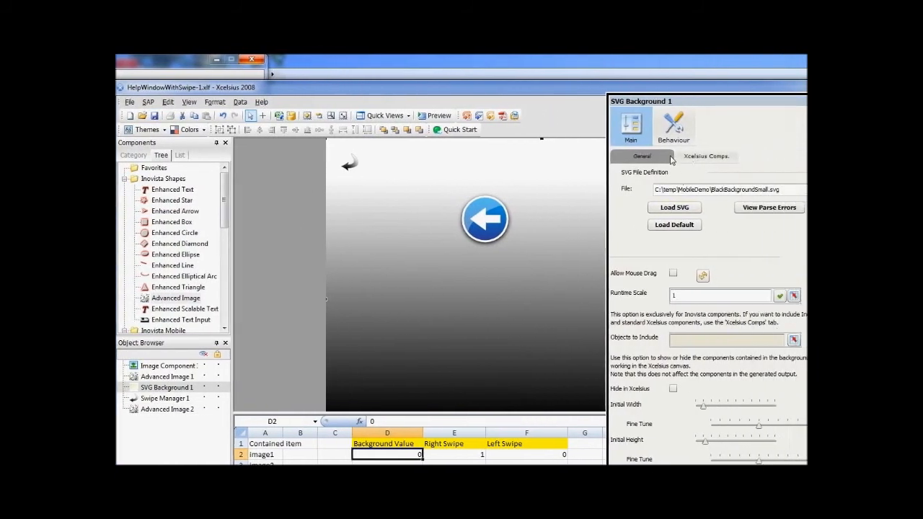
{"action": "left_click", "coordinate": [635, 156]}
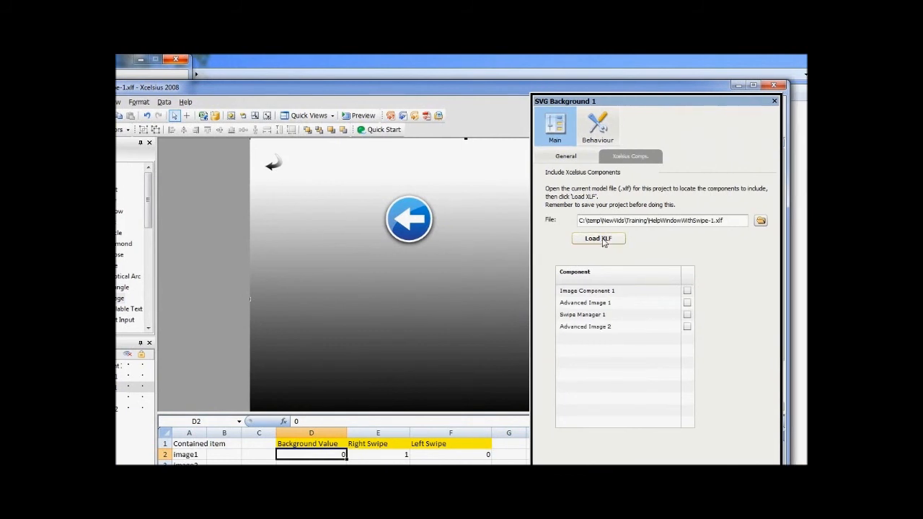
{"action": "left_click", "coordinate": [632, 328]}
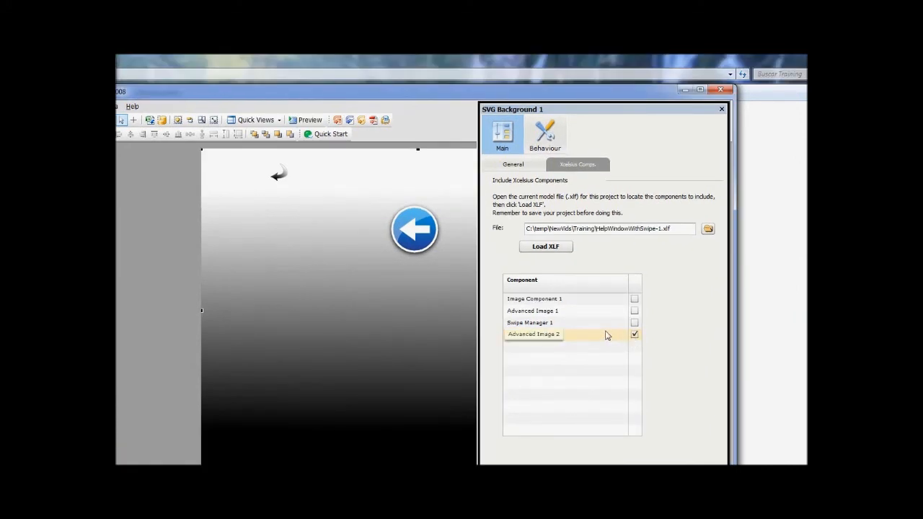
Review the xFrom and xTo values of the Move effect for the SVG Background's Show and Hide actions.
{"action": "left_click", "coordinate": [531, 148]}
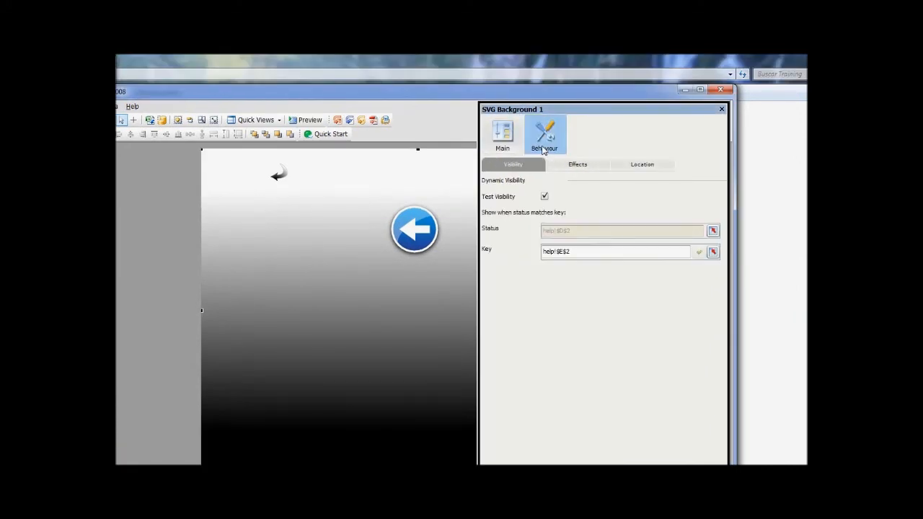
{"action": "left_click", "coordinate": [574, 165]}
{"action": "left_click", "coordinate": [603, 192]}
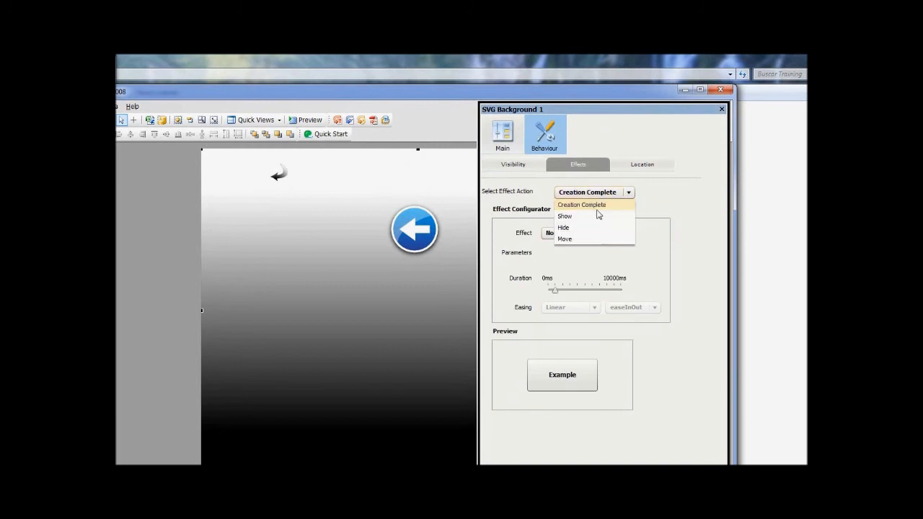
{"action": "left_click", "coordinate": [596, 216]}
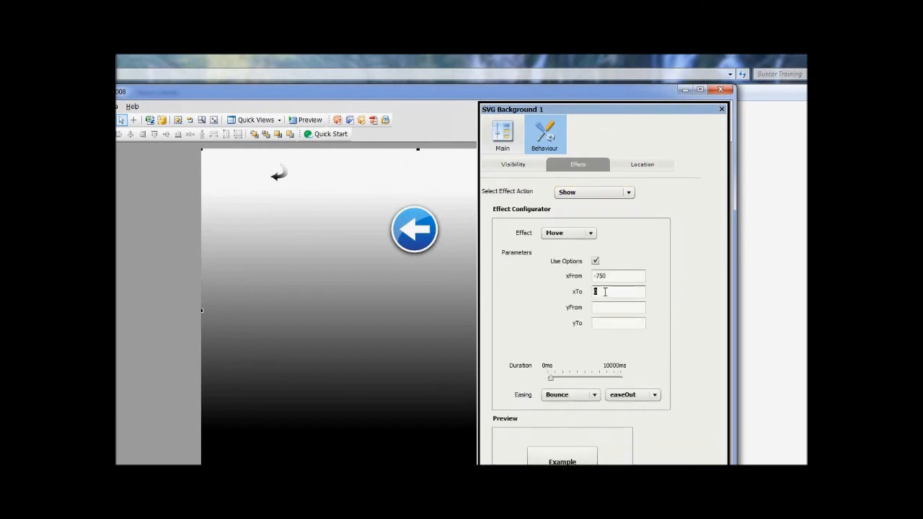
{"action": "left_click", "coordinate": [602, 193]}
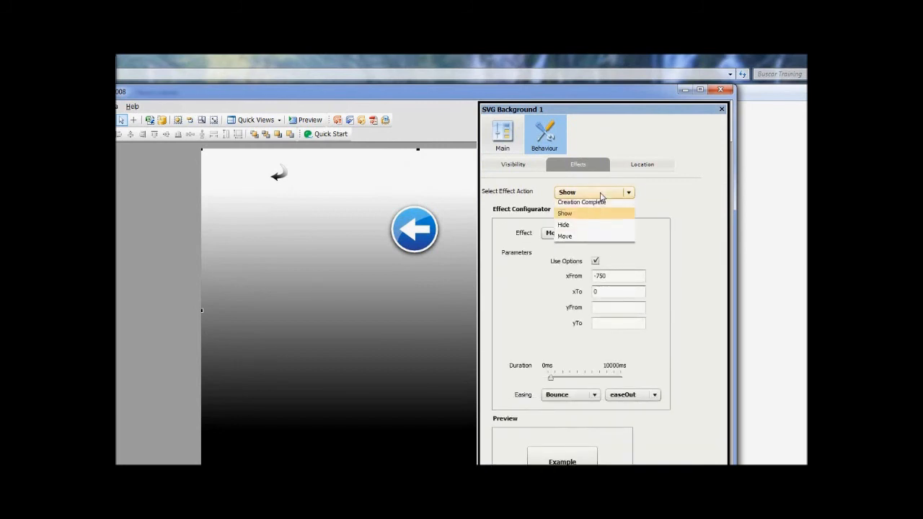
{"action": "left_click", "coordinate": [587, 229]}
{"action": "double_click", "coordinate": [603, 277]}
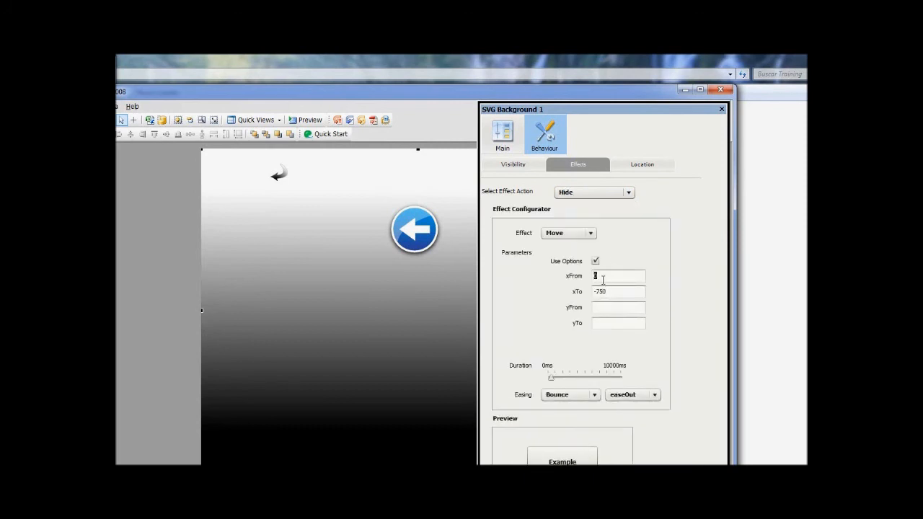
{"action": "left_click", "coordinate": [610, 291]}
Preview the dashboard, test swiping the help window with its arrow image in and out, and return to design mode.
{"action": "left_click", "coordinate": [309, 119]}
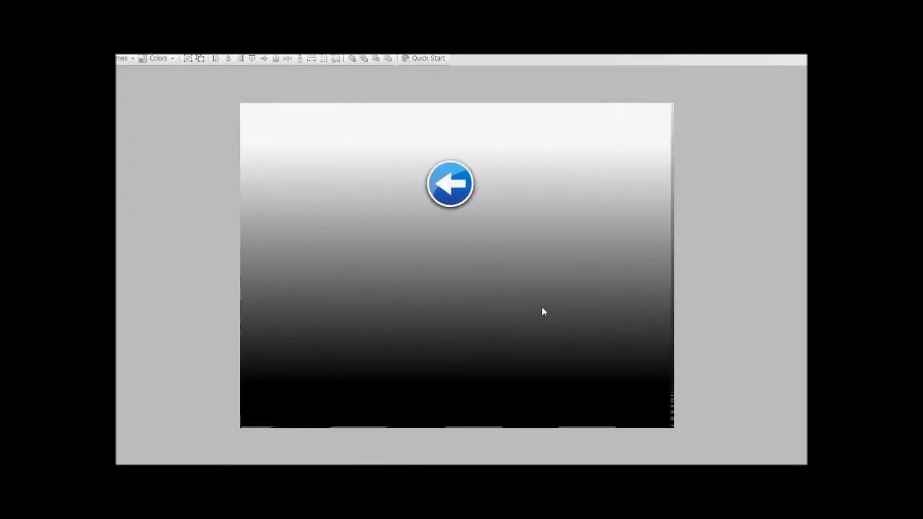
{"action": "left_click", "coordinate": [342, 291]}
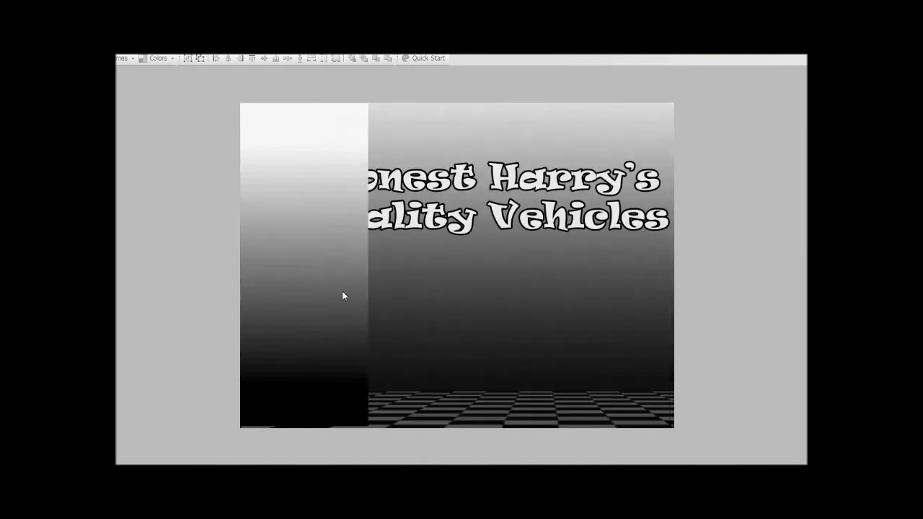
{"action": "left_click", "coordinate": [623, 308]}
{"action": "left_click", "coordinate": [315, 310]}
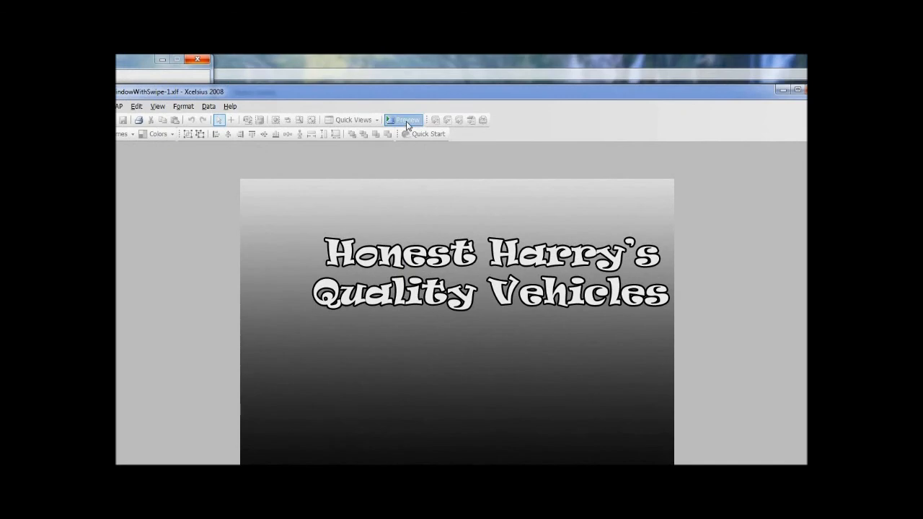
{"action": "left_click", "coordinate": [406, 78]}
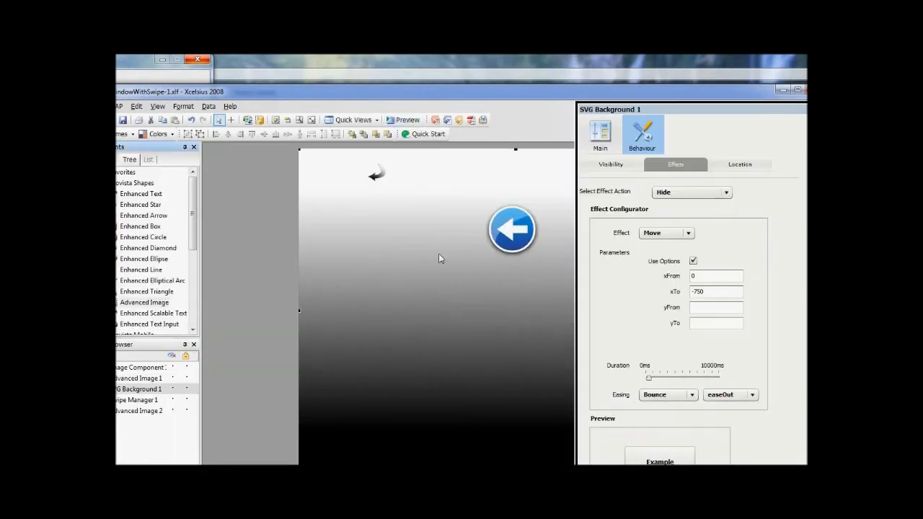